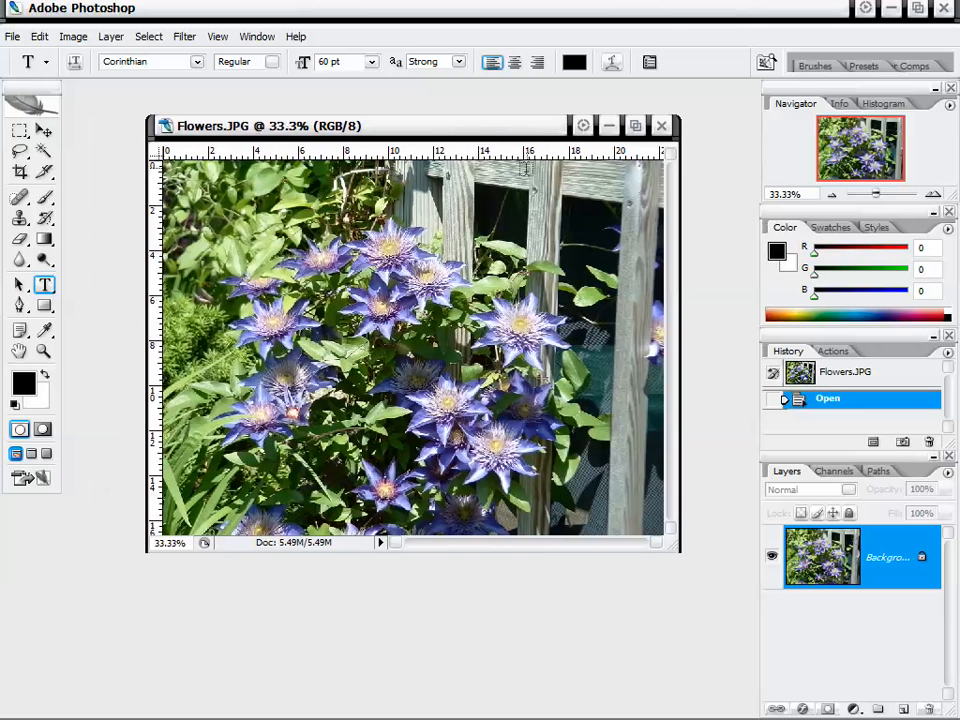
- Detach the Actions palette group and place it beside the image window, enlarged, with the Default Actions set expanded
drag(473, 130, 479, 124)
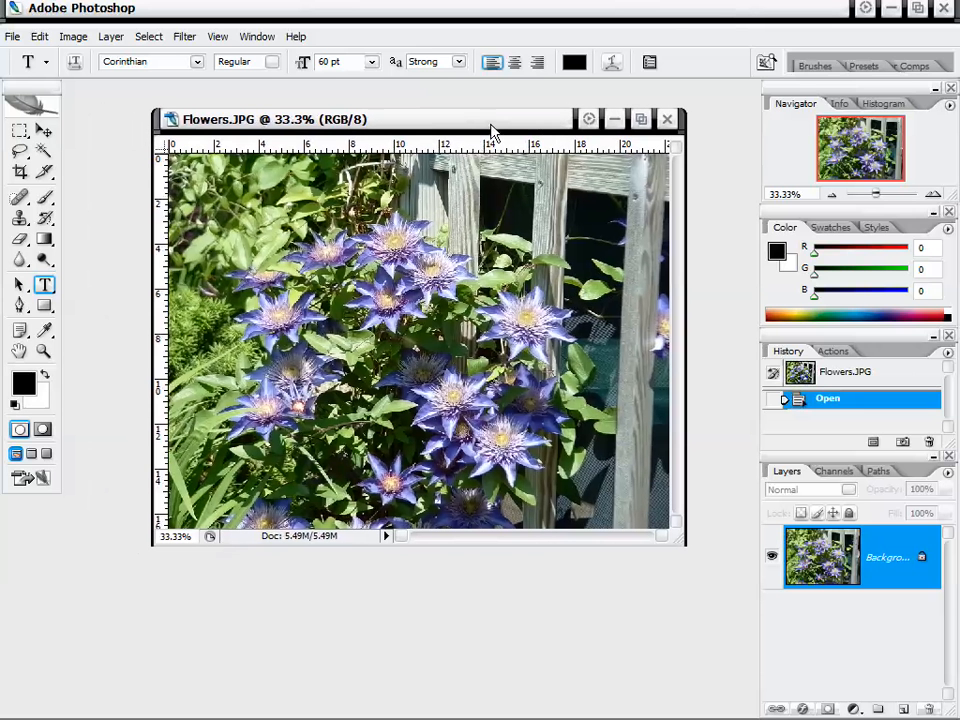
click(831, 351)
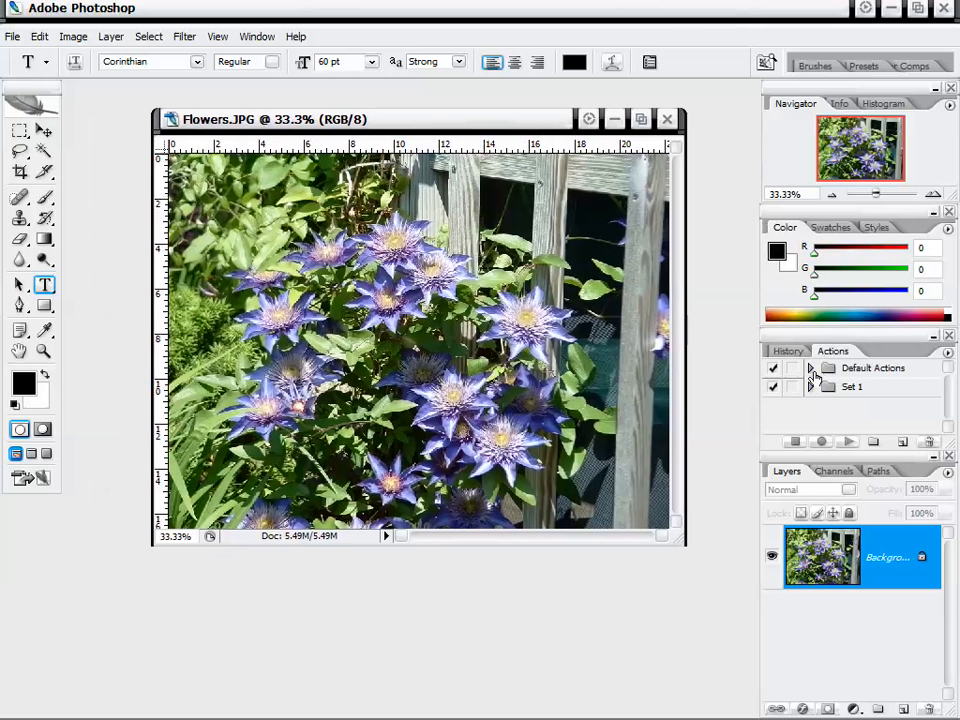
click(811, 369)
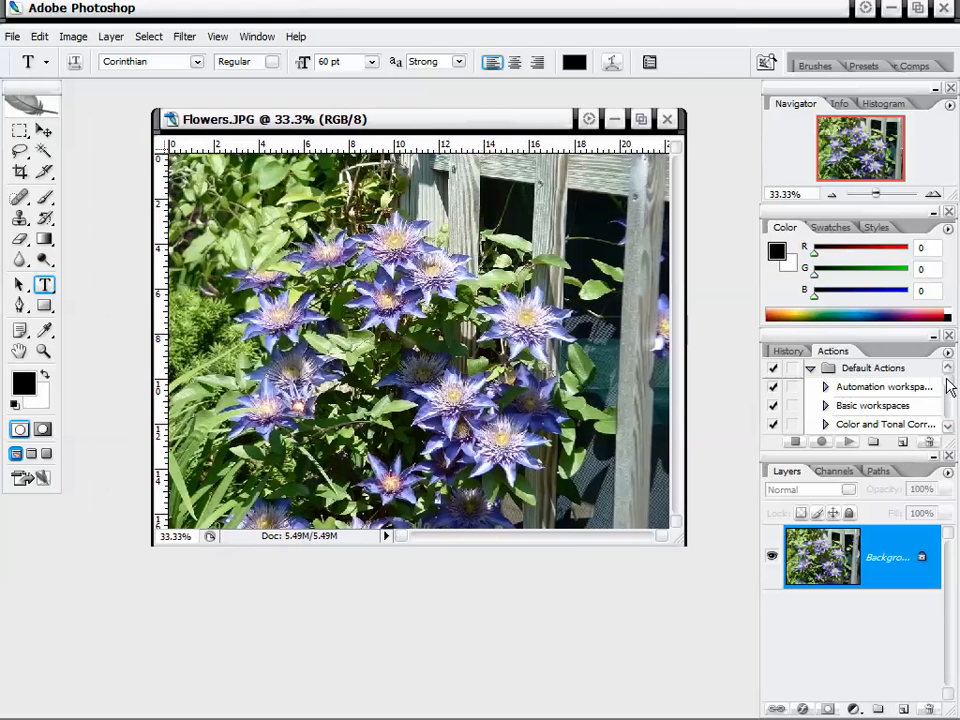
drag(876, 352, 669, 96)
drag(509, 129, 418, 115)
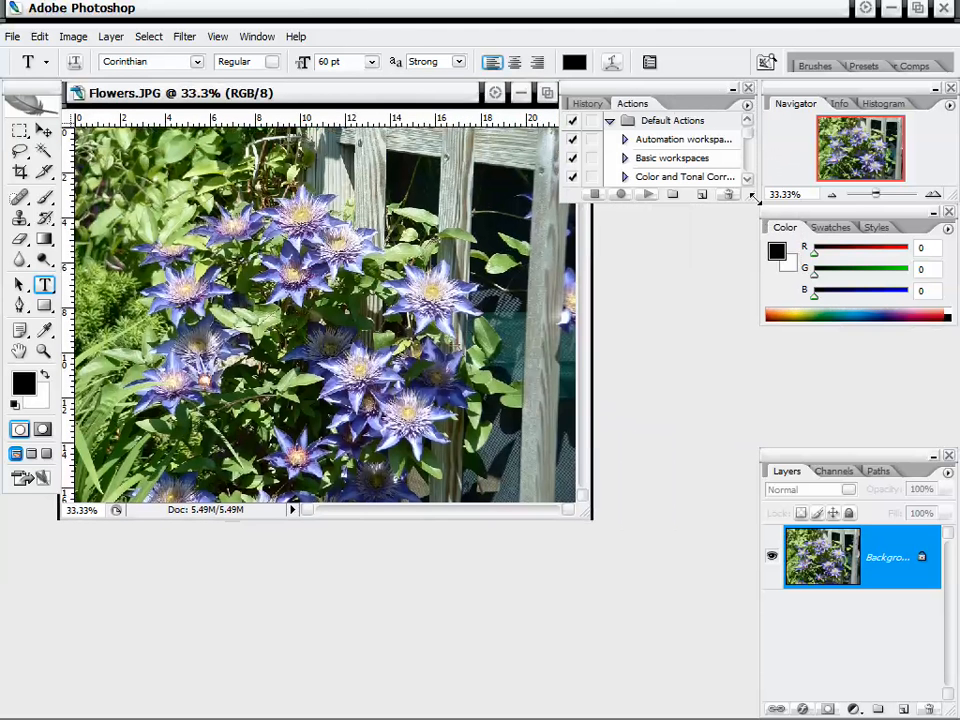
drag(754, 197, 760, 443)
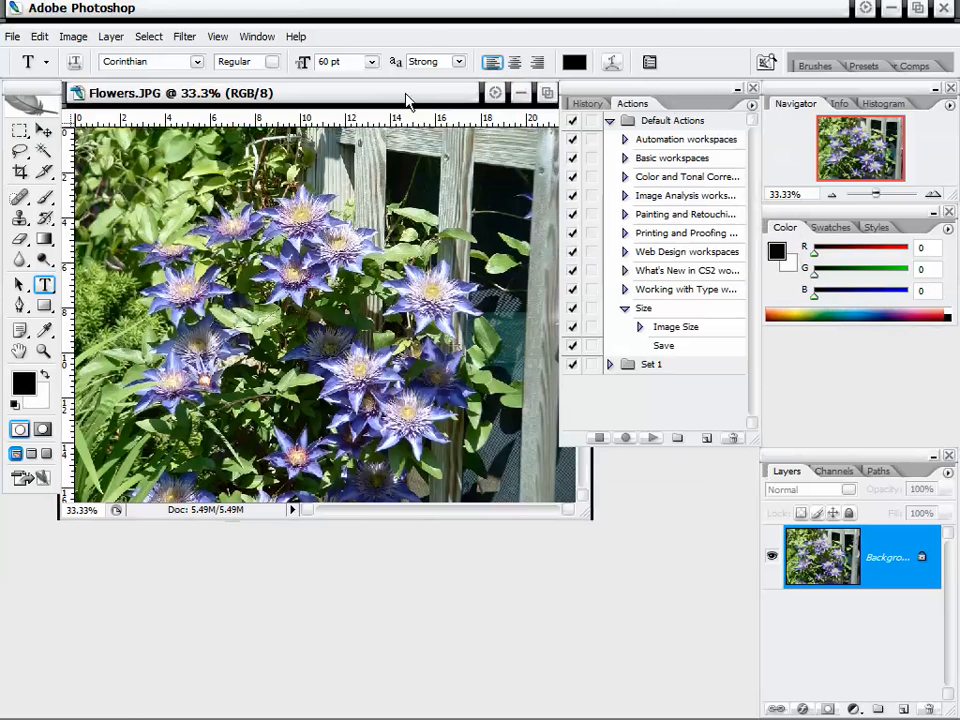
drag(407, 101, 421, 256)
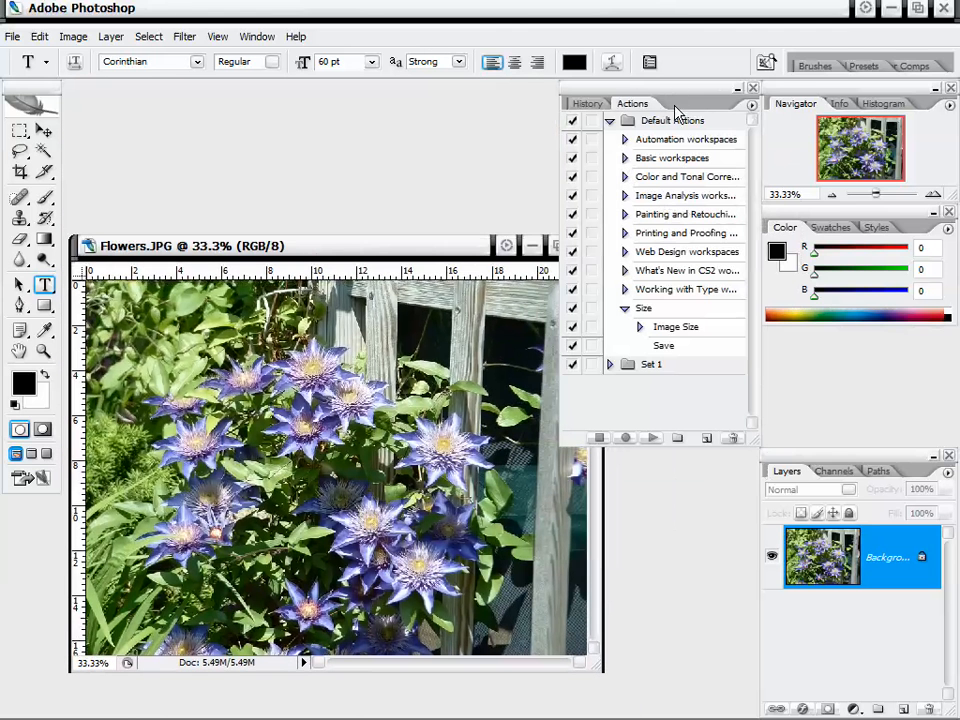
- Examine the recorded commands in the Default Actions set, including Basic workspaces, the color and tonal correction action, and Size
click(625, 158)
click(625, 158)
click(624, 177)
click(624, 177)
click(676, 334)
click(674, 346)
click(680, 331)
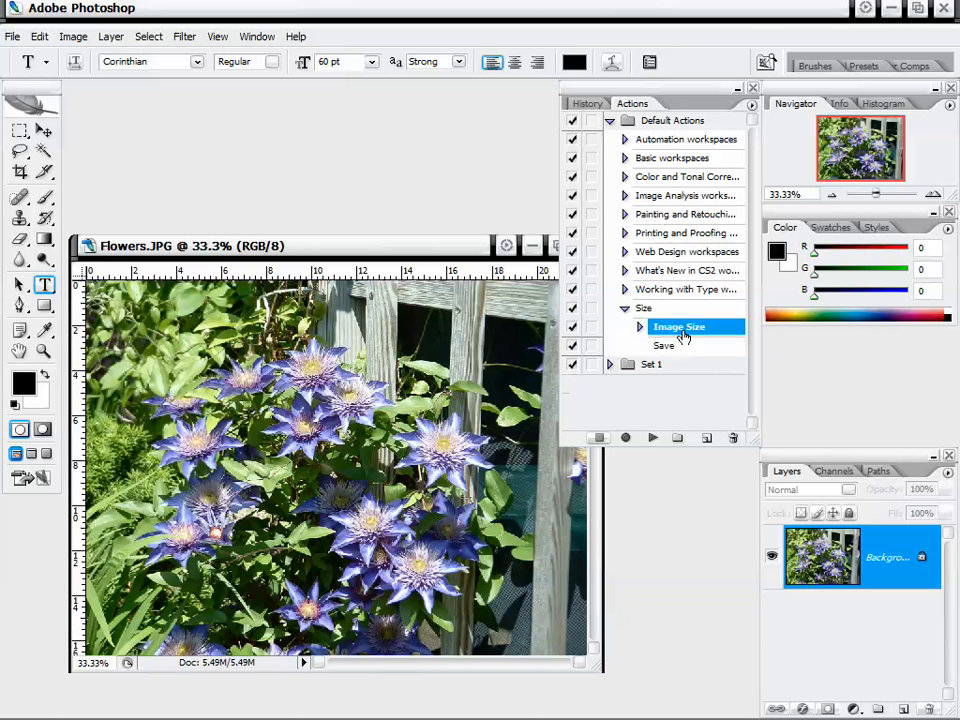
click(650, 312)
click(664, 327)
click(652, 439)
- Play the size W 100 action from Set 1 on Flowers.JPG and rearrange the image window around the result
click(610, 365)
click(668, 396)
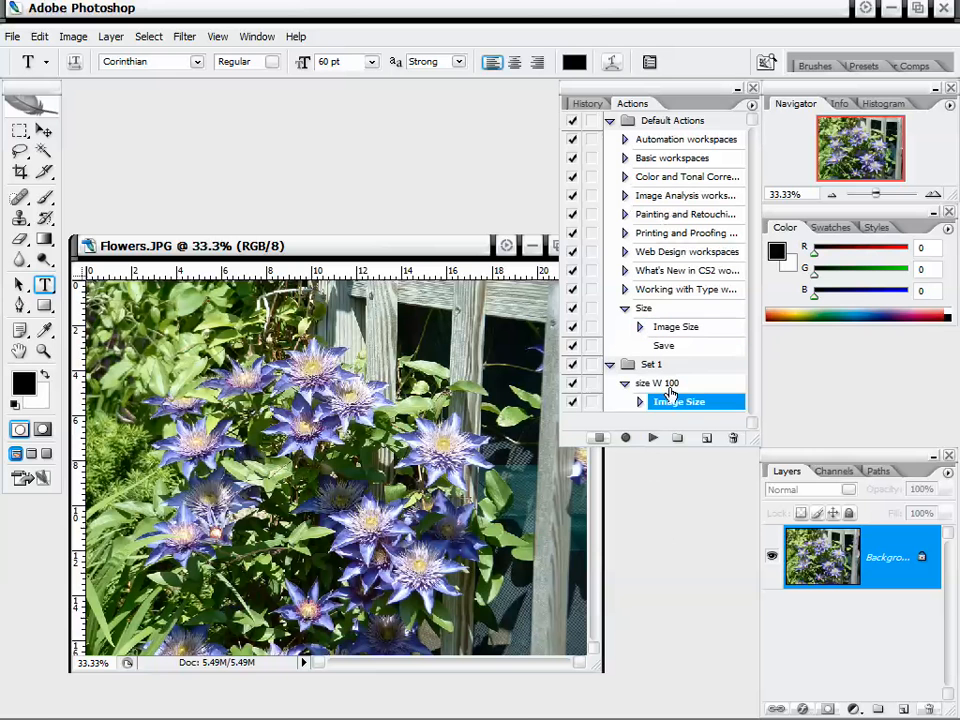
click(669, 386)
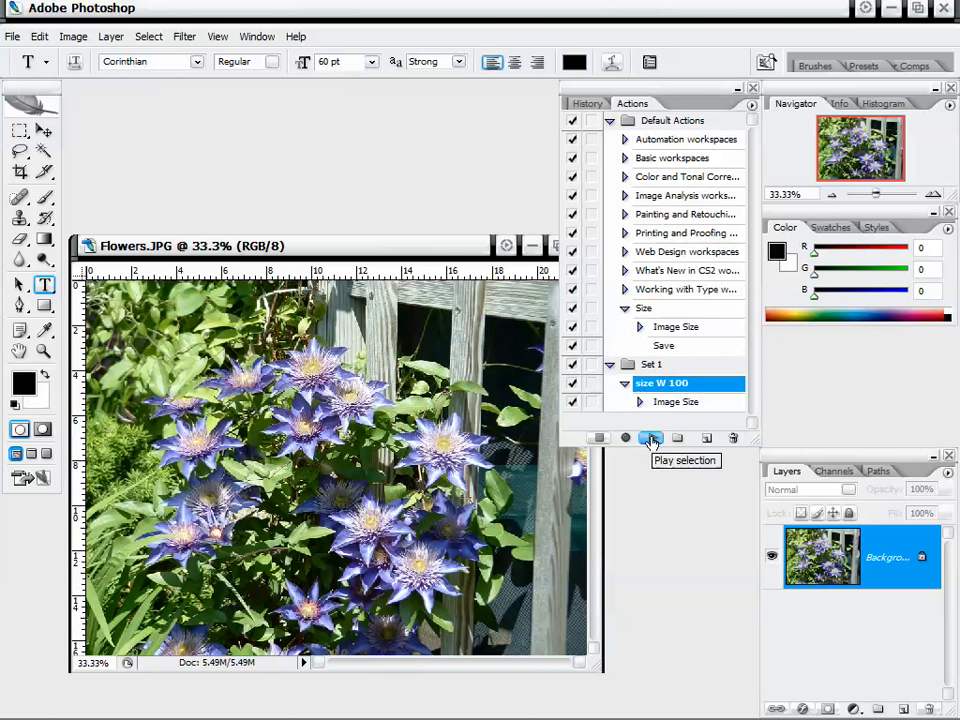
click(651, 440)
drag(145, 258, 221, 172)
drag(338, 284, 496, 440)
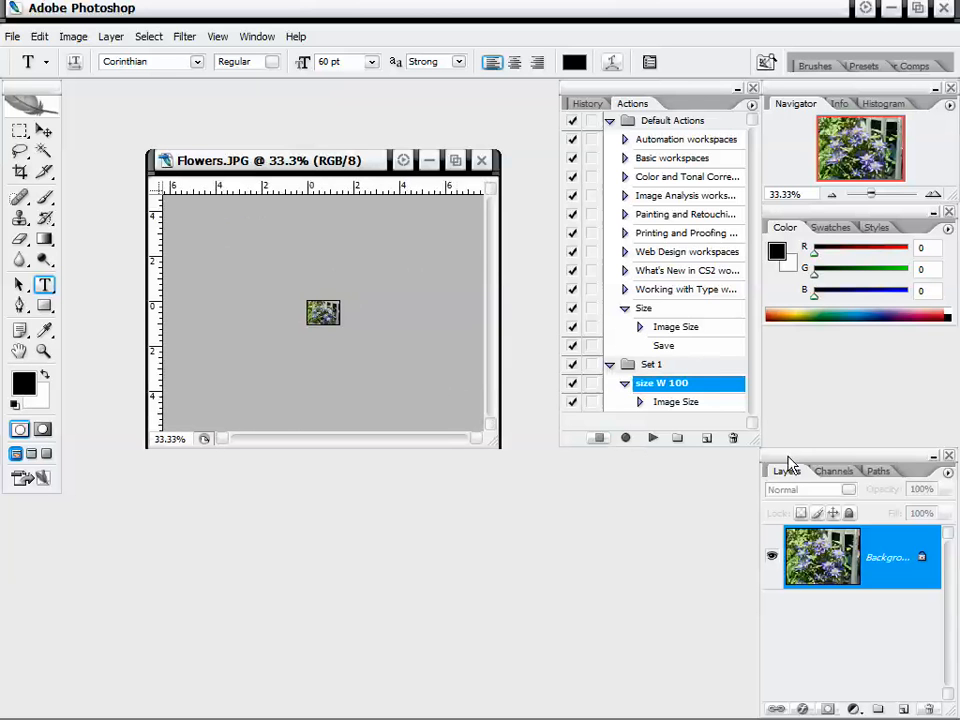
- Delete the Image Size state from the image's history
click(588, 103)
right_click(640, 178)
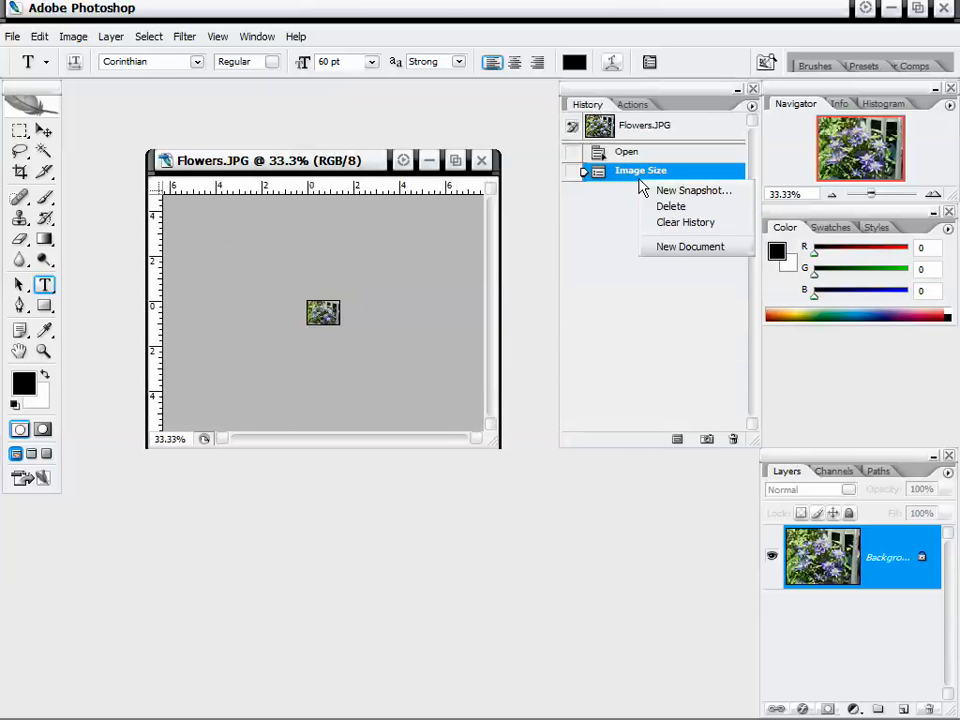
click(670, 206)
click(217, 218)
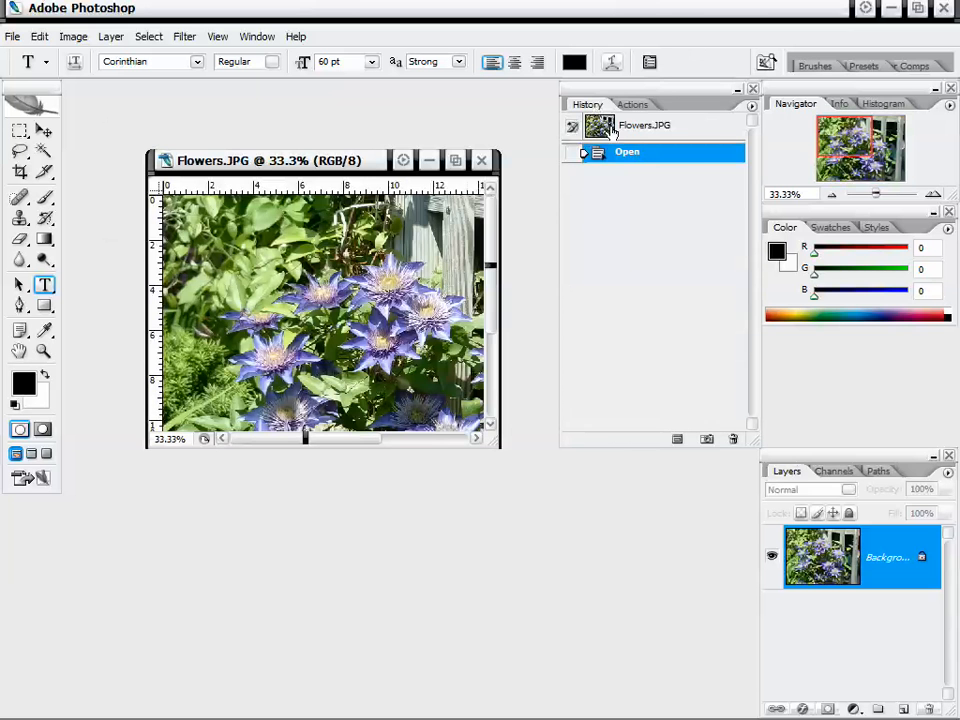
- Collapse the existing action sets and create a new action set named Tutorial Set
click(632, 107)
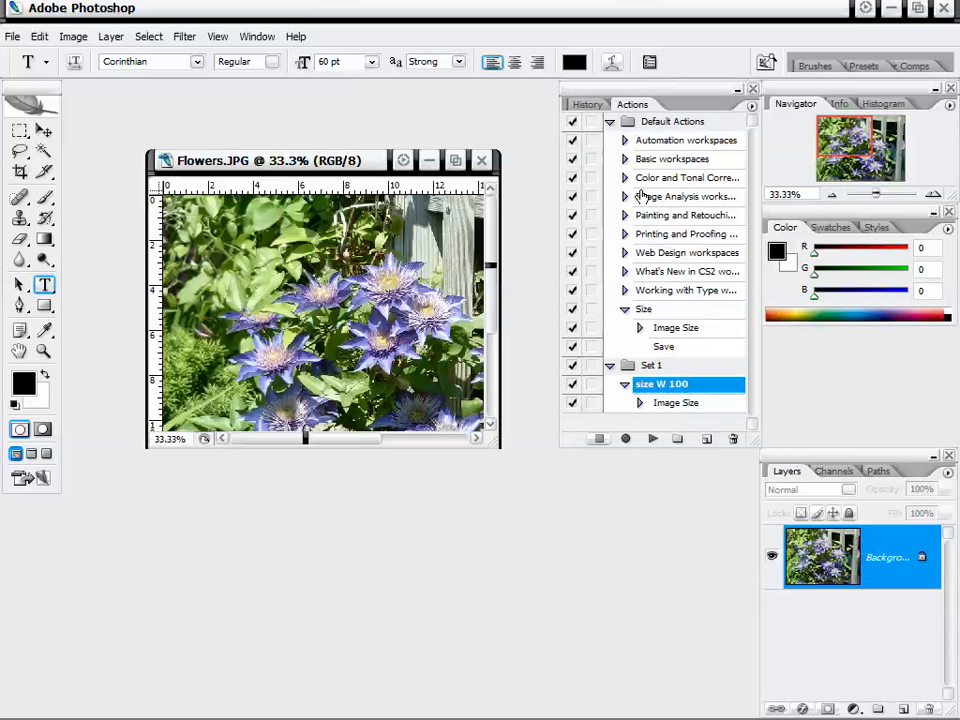
click(609, 365)
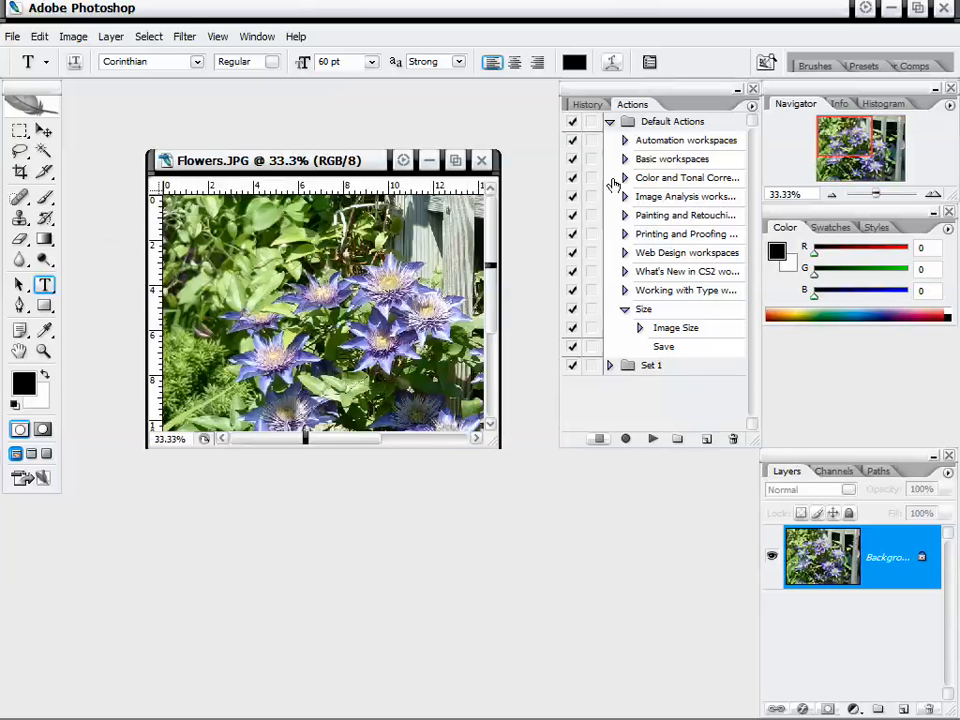
click(607, 122)
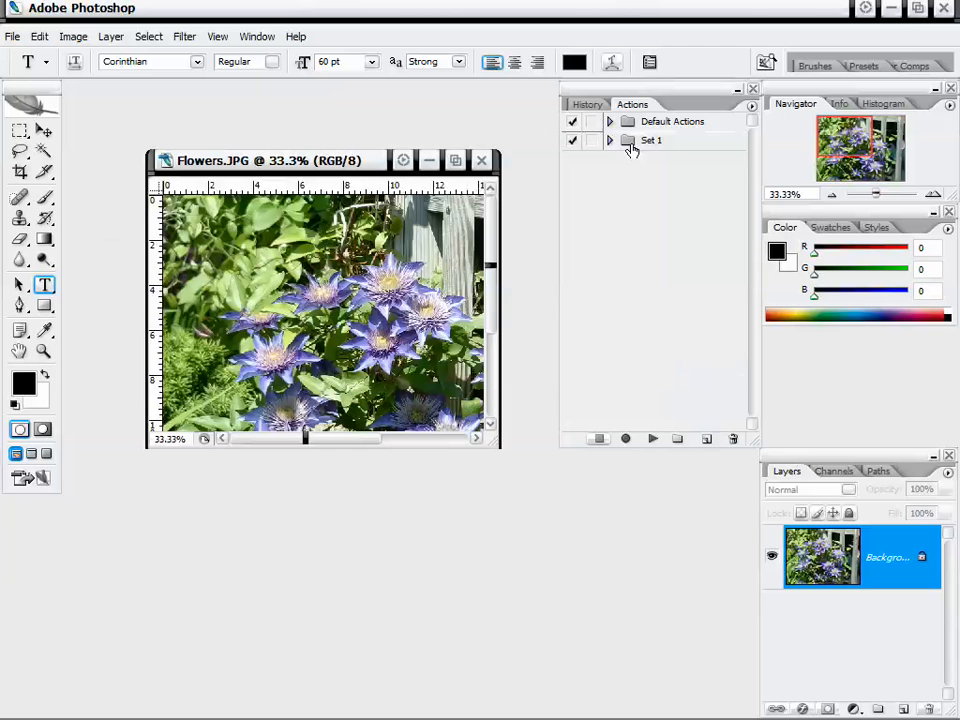
click(645, 142)
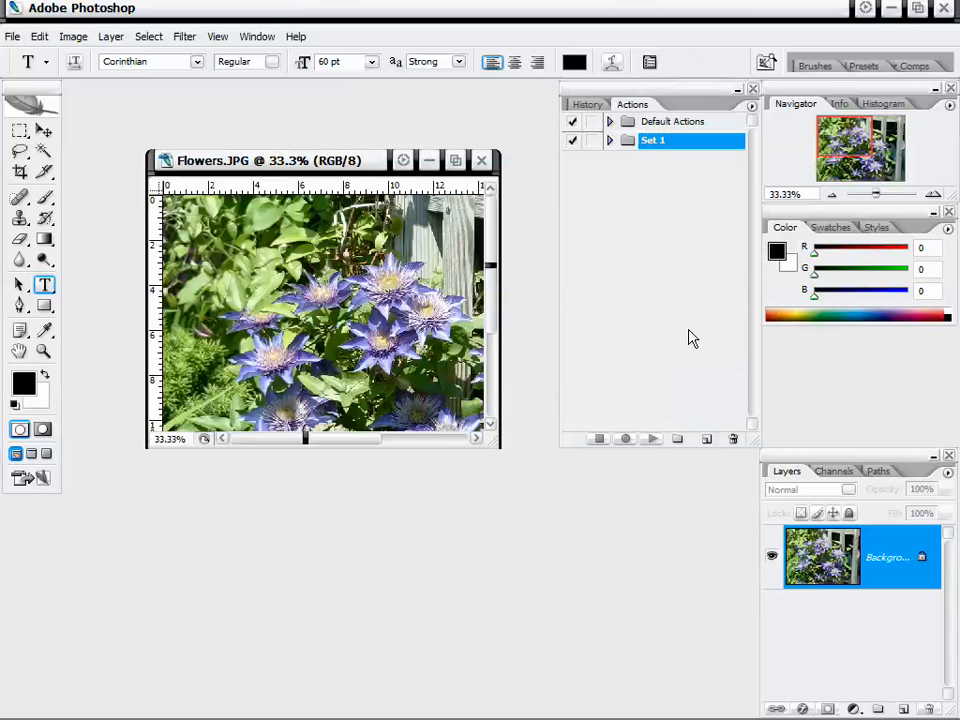
click(677, 440)
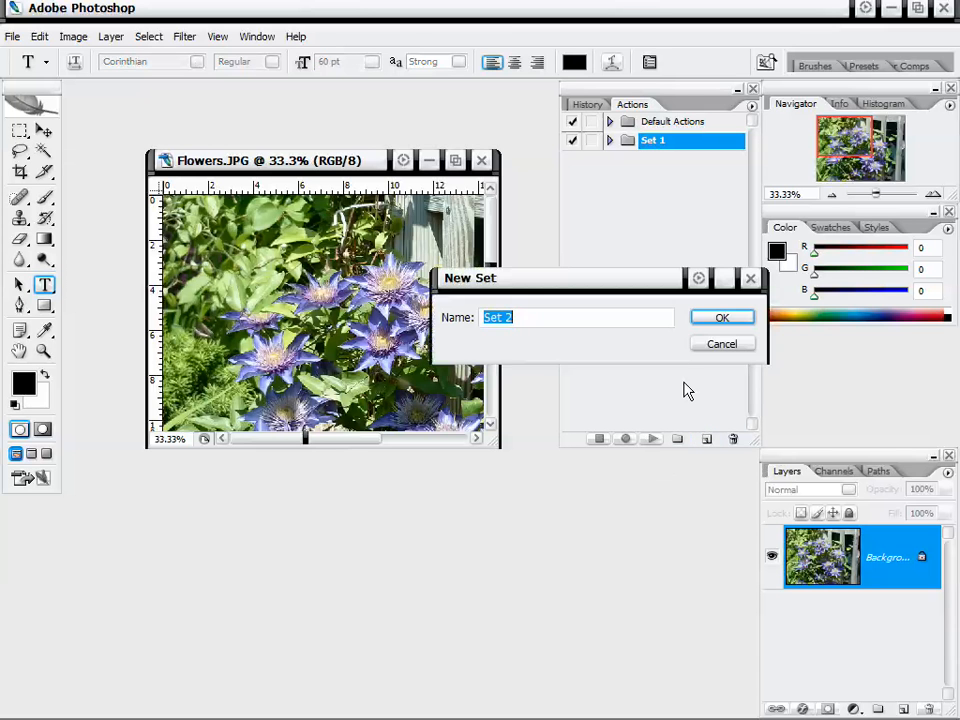
text(Tutpo)
key(Return)
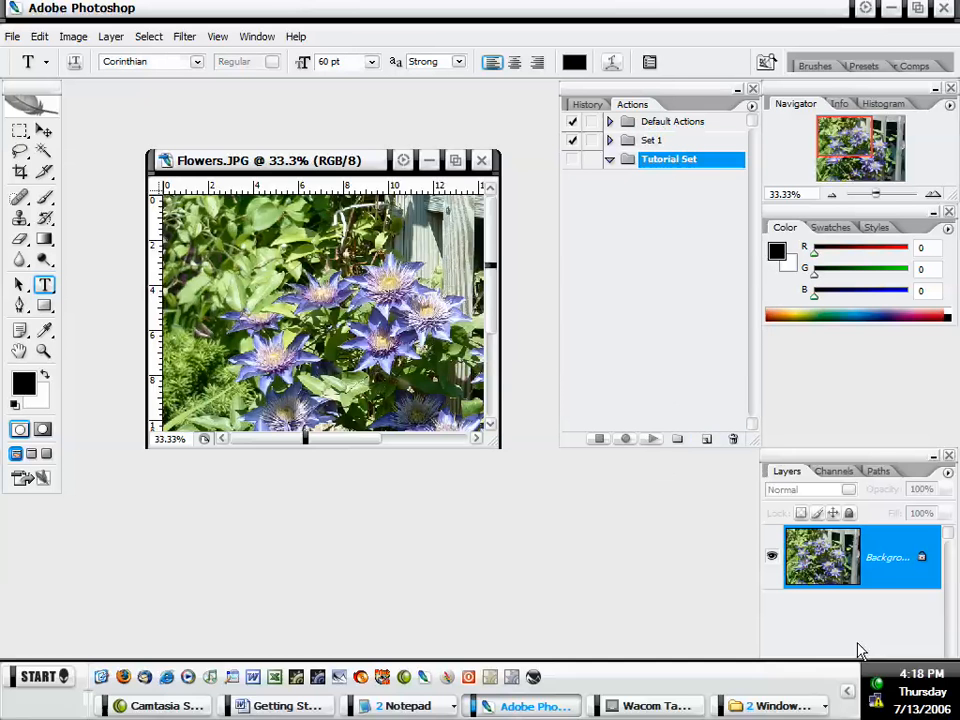
- Create a new action named Random in Tutorial Set and start recording it
click(705, 440)
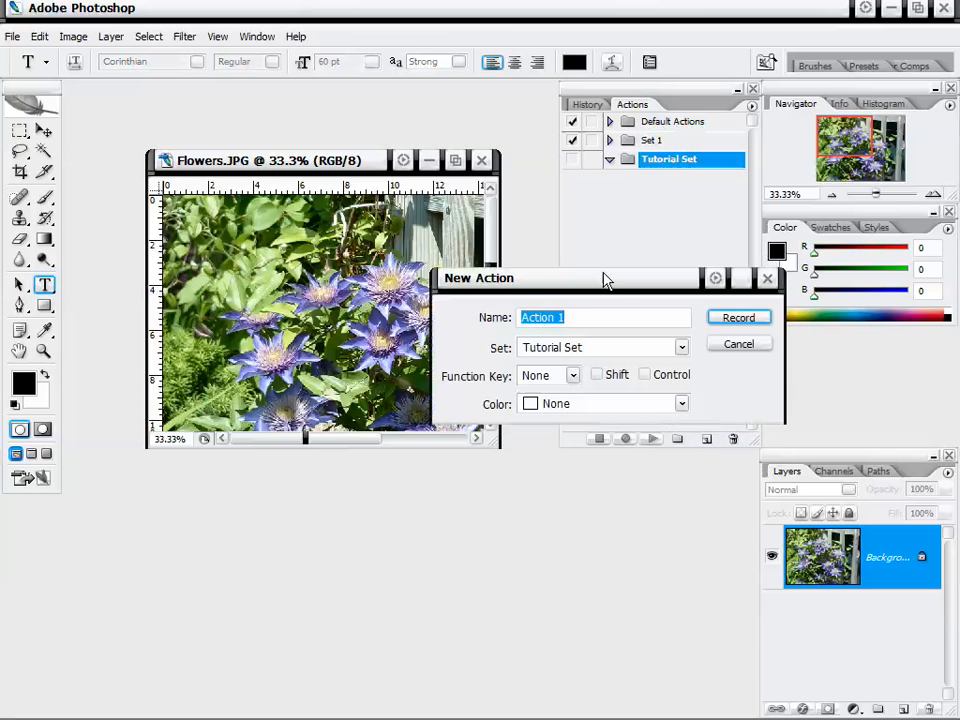
drag(604, 278, 593, 279)
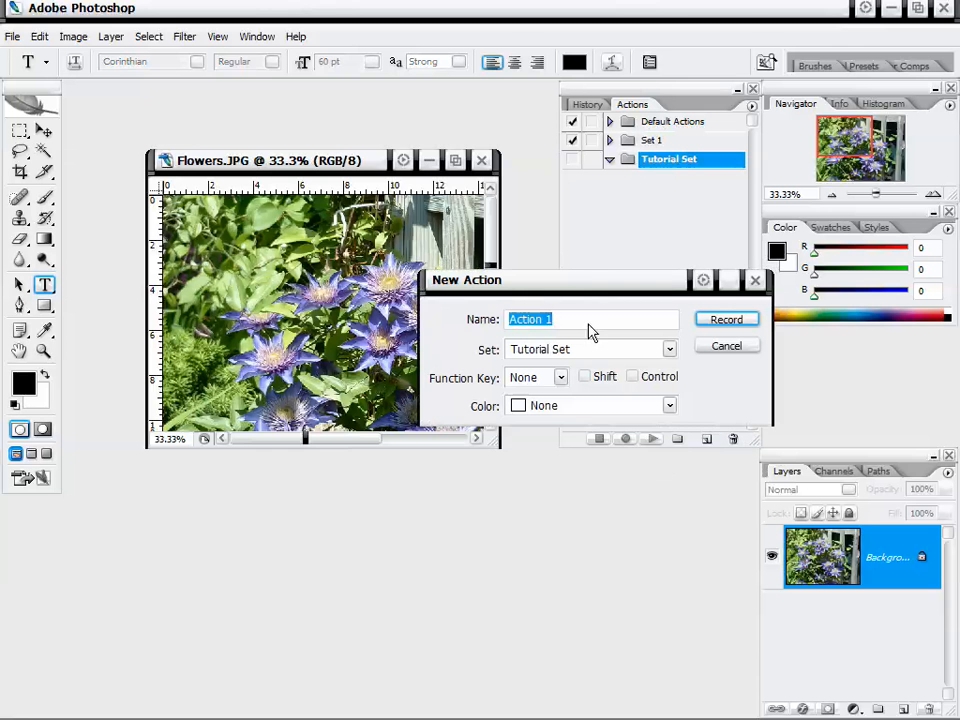
text(Ran)
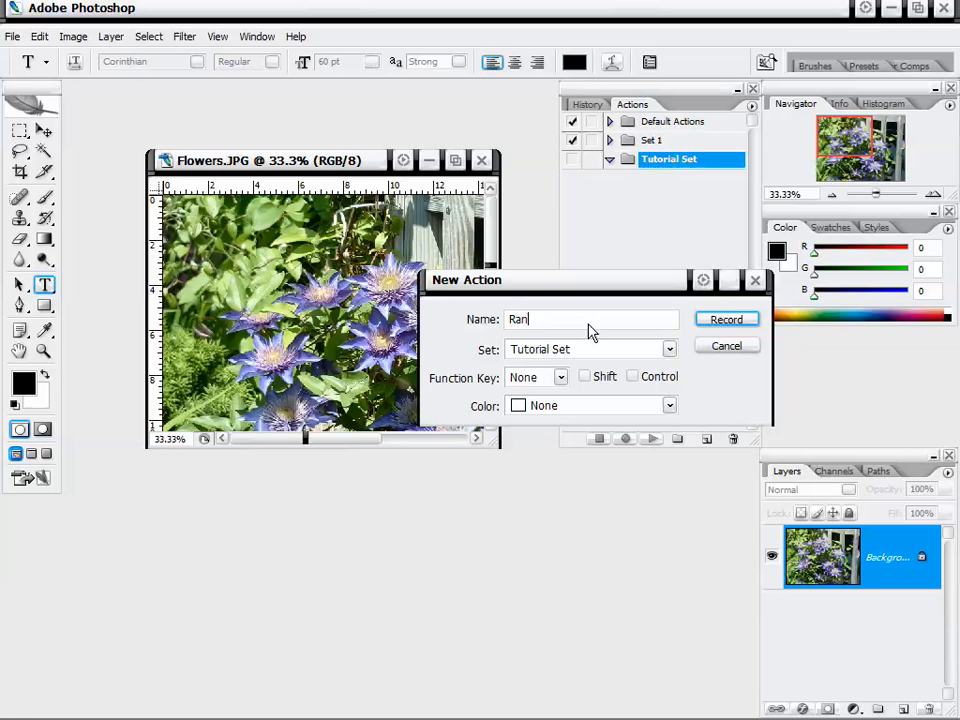
text(dom)
click(705, 320)
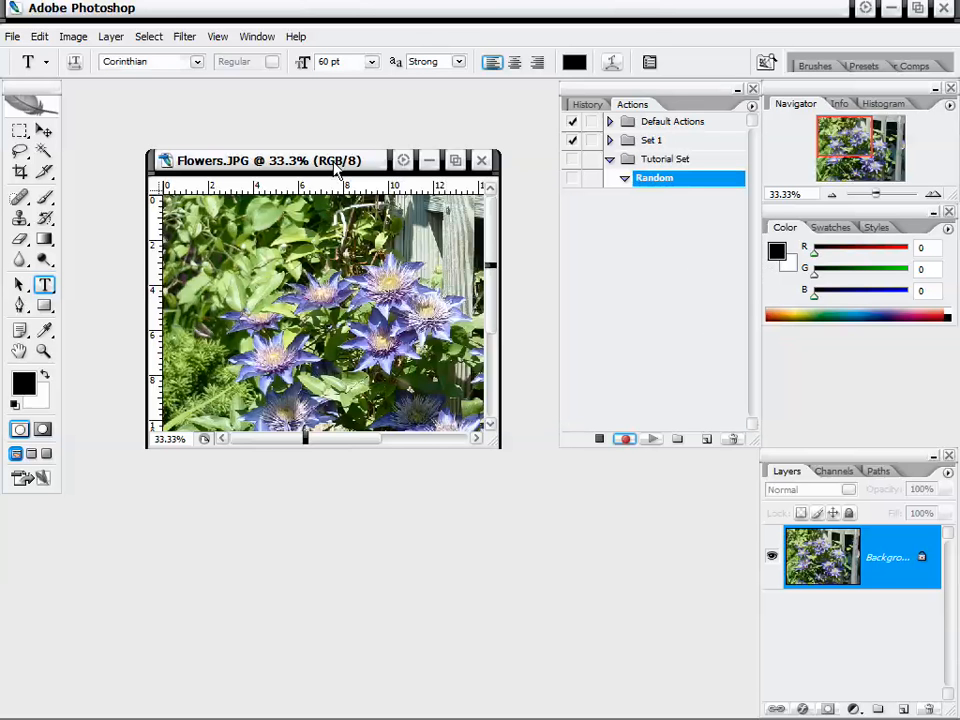
- Enlarge the image window and resize the image to 50 percent with proportions constrained
drag(333, 162, 323, 143)
drag(491, 428, 619, 574)
drag(432, 157, 369, 149)
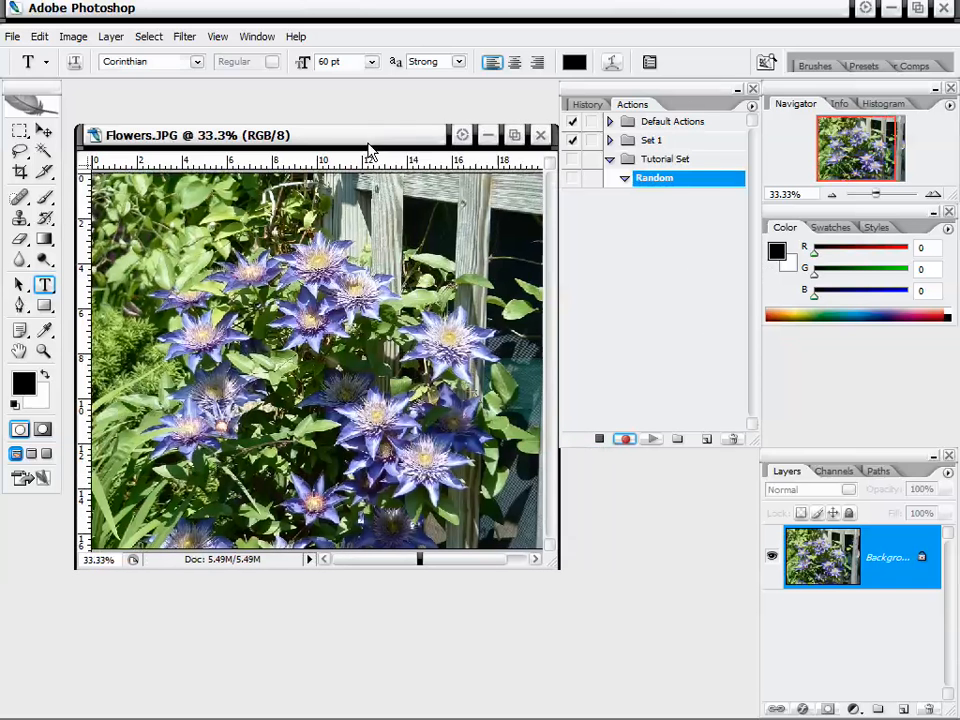
right_click(370, 148)
click(418, 165)
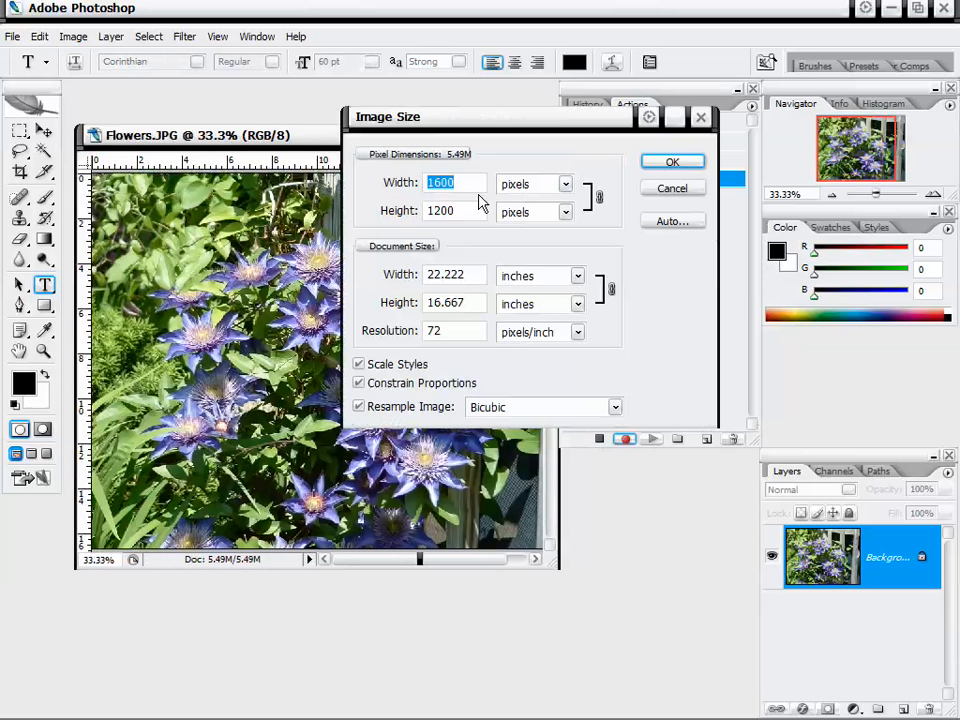
click(525, 184)
click(520, 199)
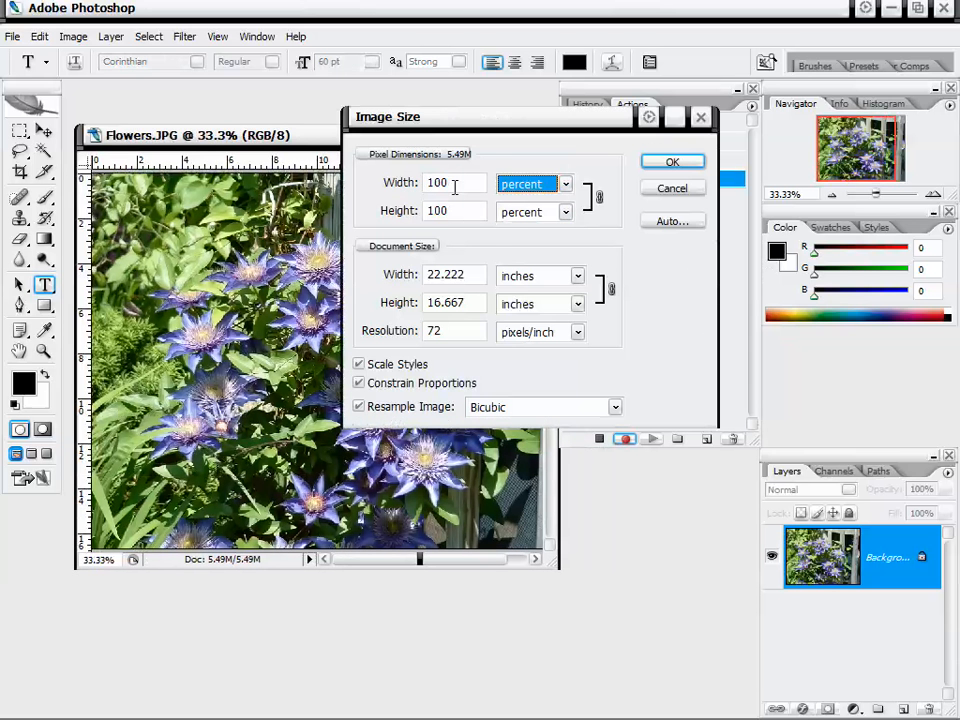
text(50)
click(665, 161)
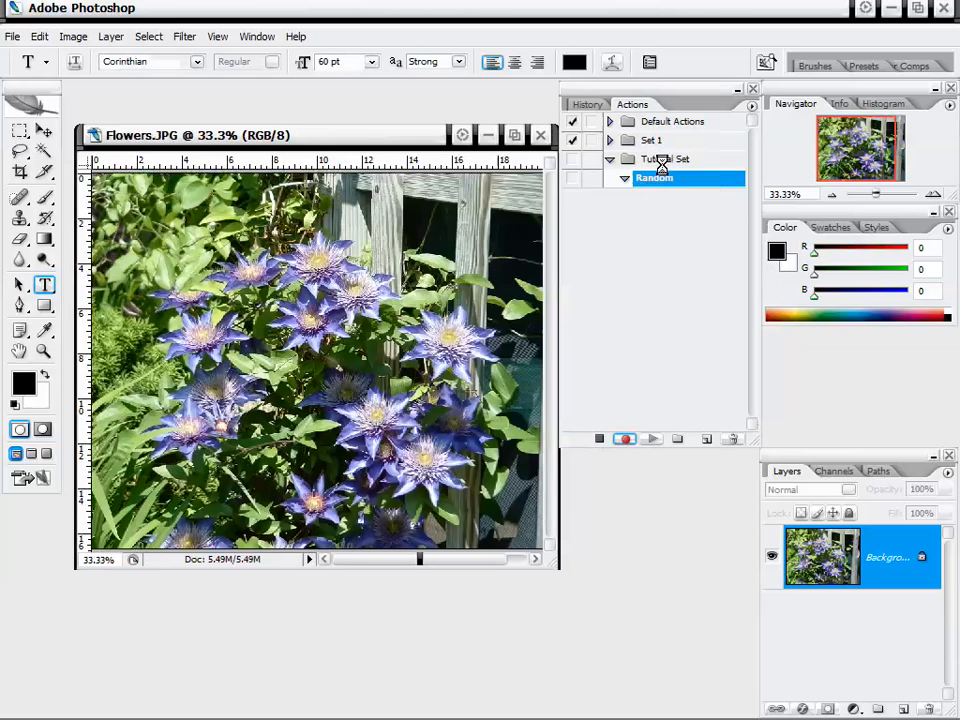
drag(336, 138, 331, 131)
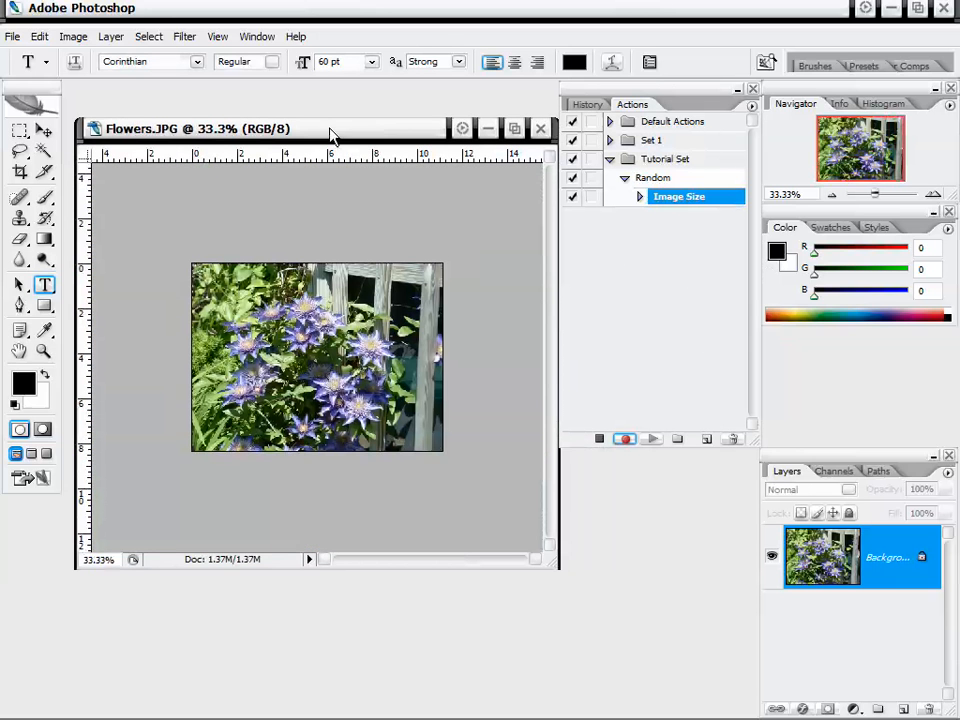
- Apply a Gaussian Blur with a radius of 3.4 pixels to the image
click(185, 36)
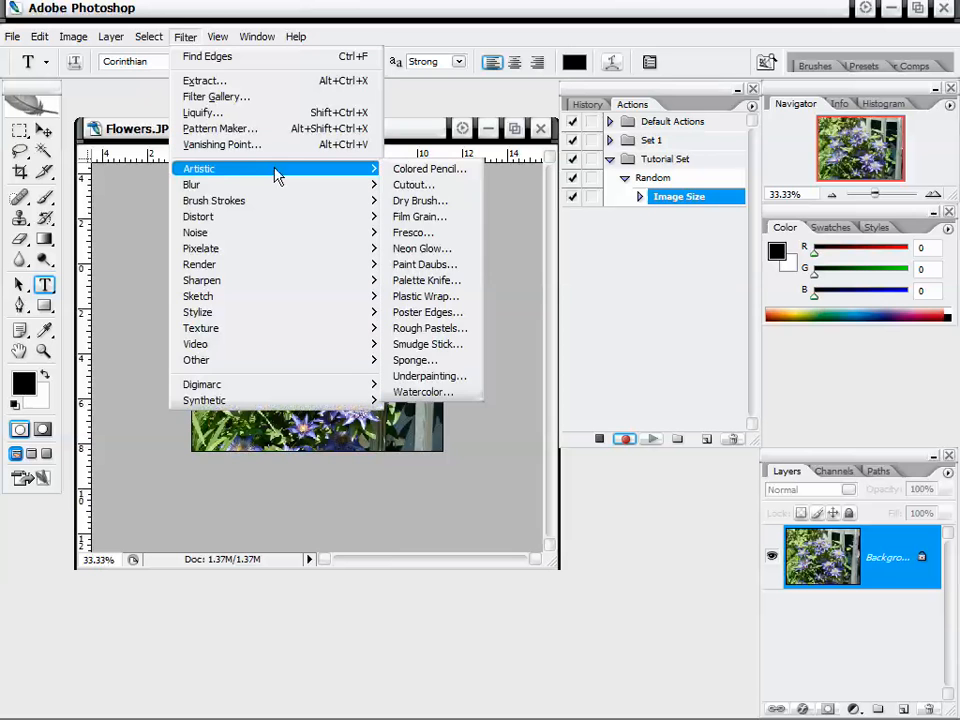
mouse_move(300, 187)
click(430, 248)
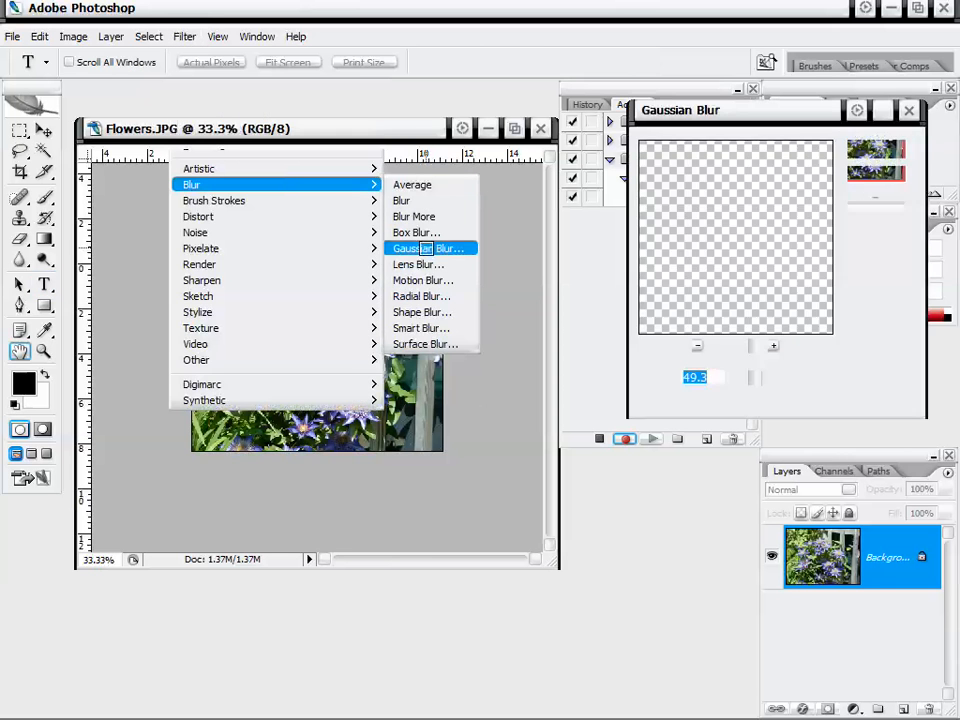
click(679, 404)
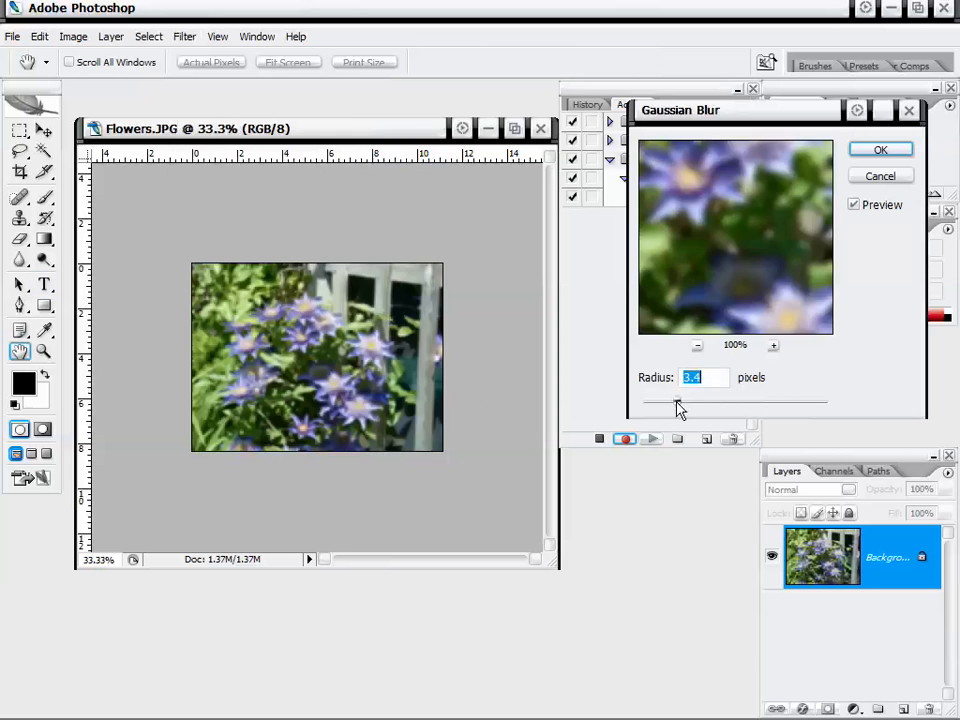
click(880, 149)
- Apply the Find Edges filter to the image and stop recording the action
click(185, 36)
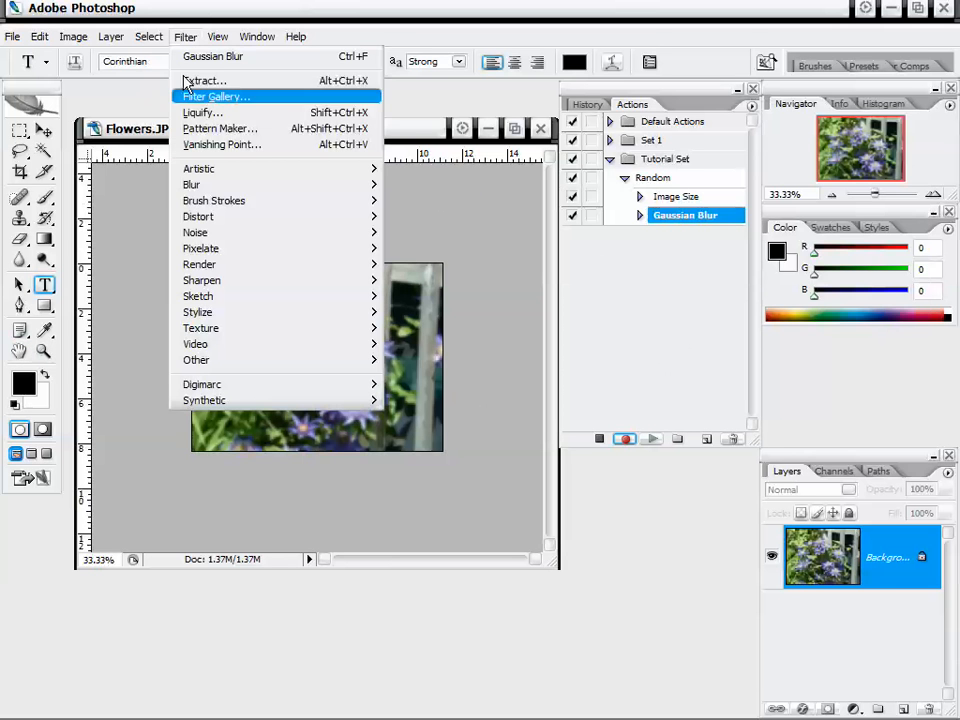
mouse_move(295, 318)
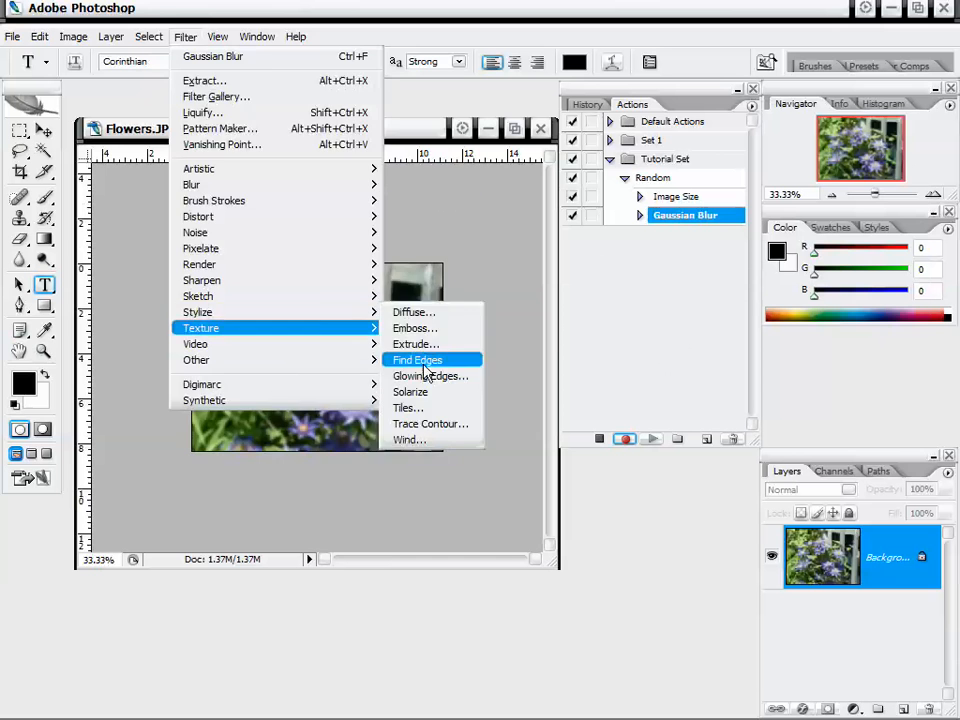
click(460, 358)
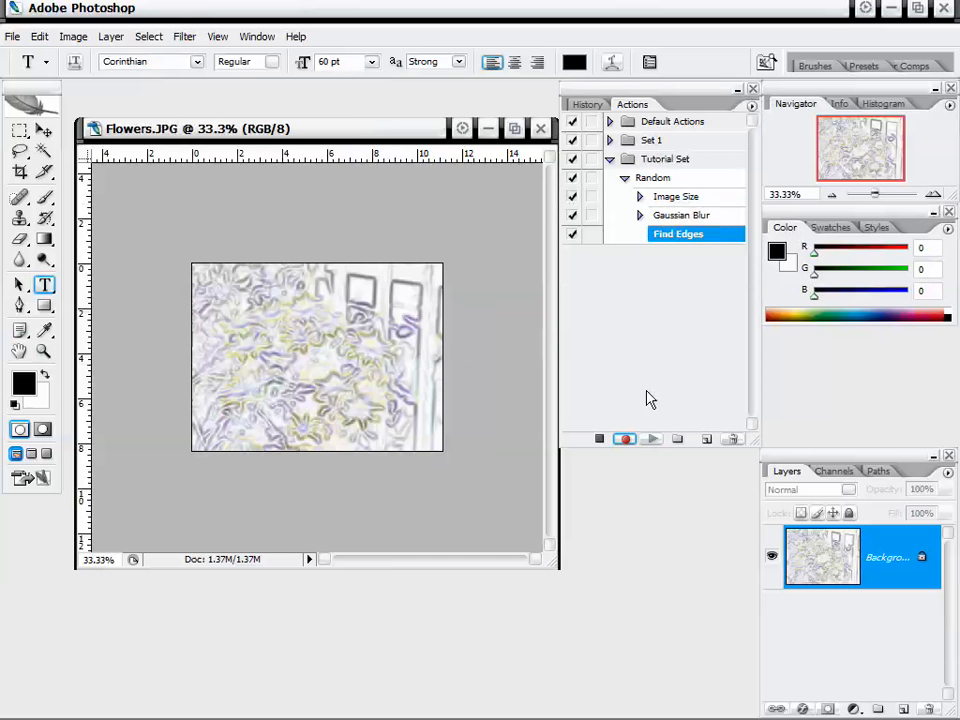
click(596, 440)
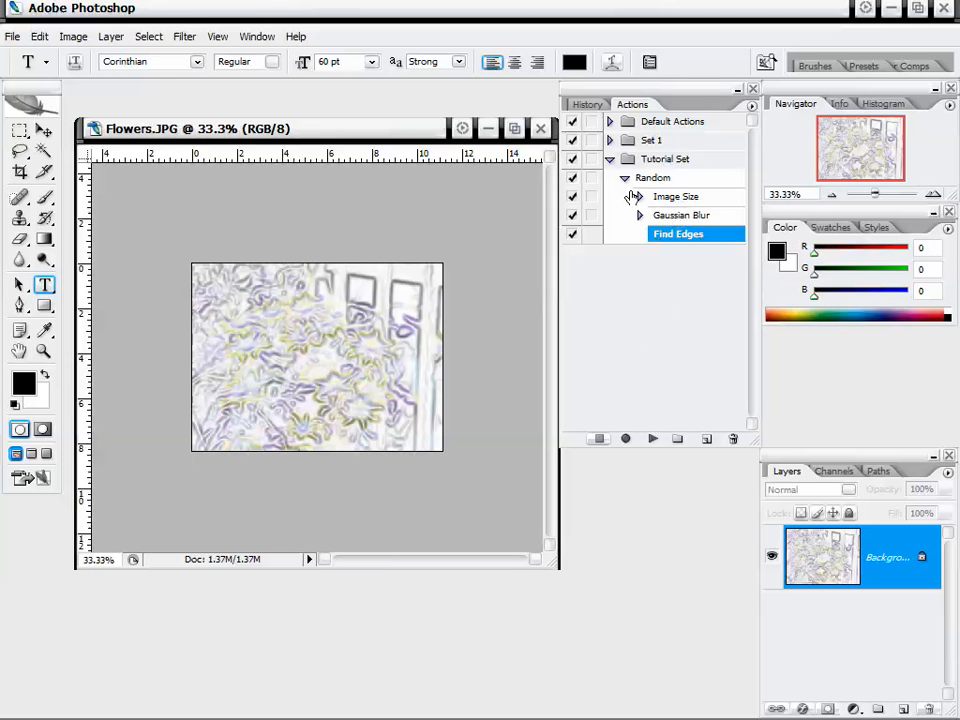
drag(396, 140, 392, 147)
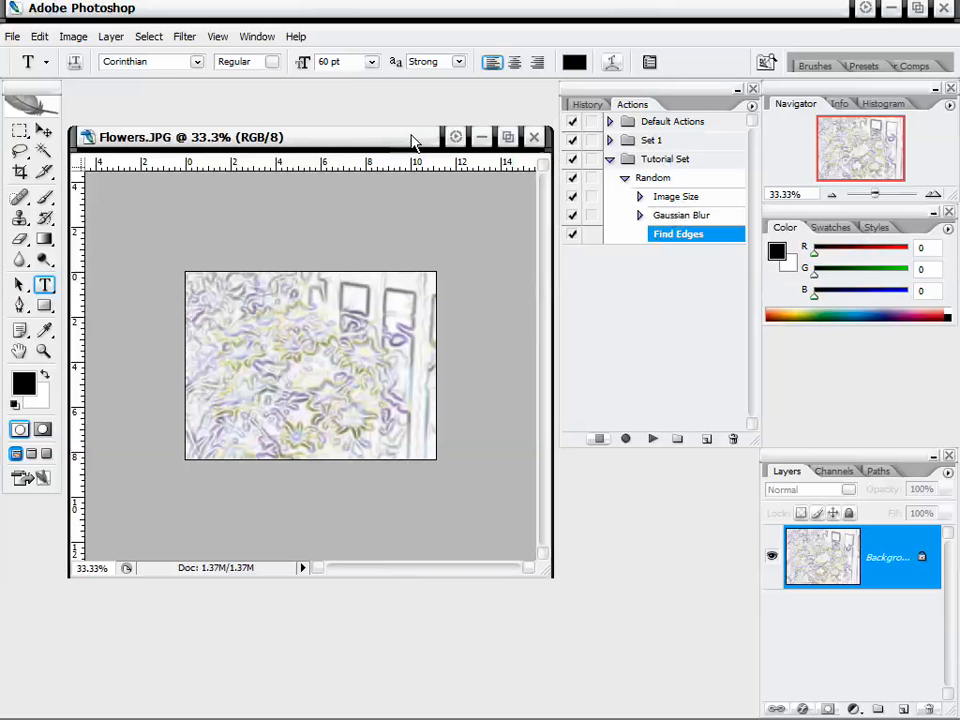
- Close Flowers.JPG without saving its changes and reposition the SunRise.JPG image window
key(ctrl+w)
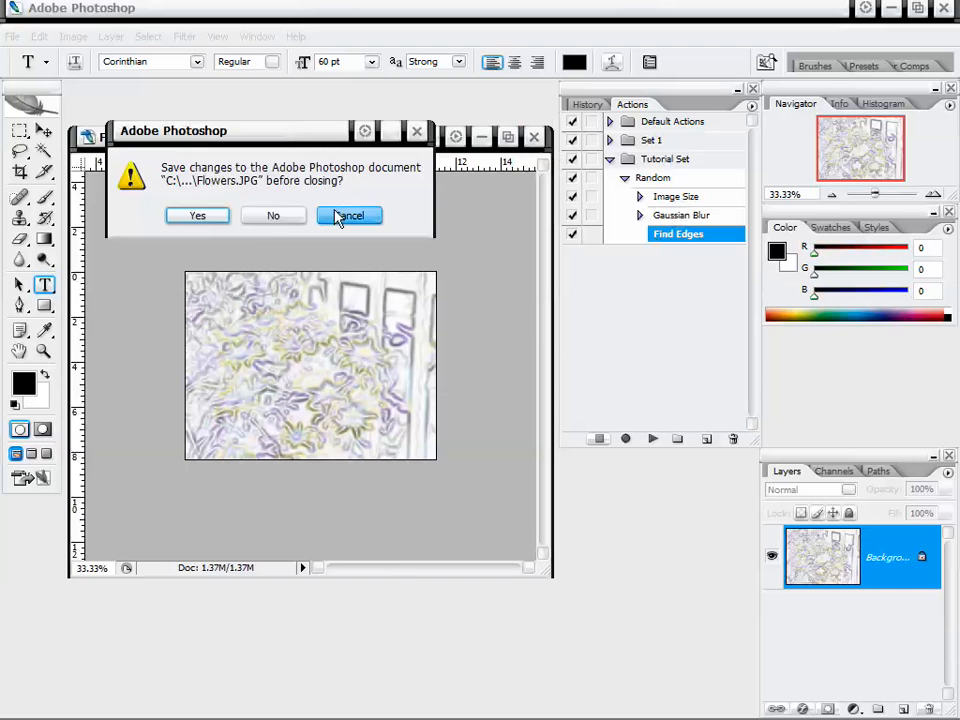
click(274, 216)
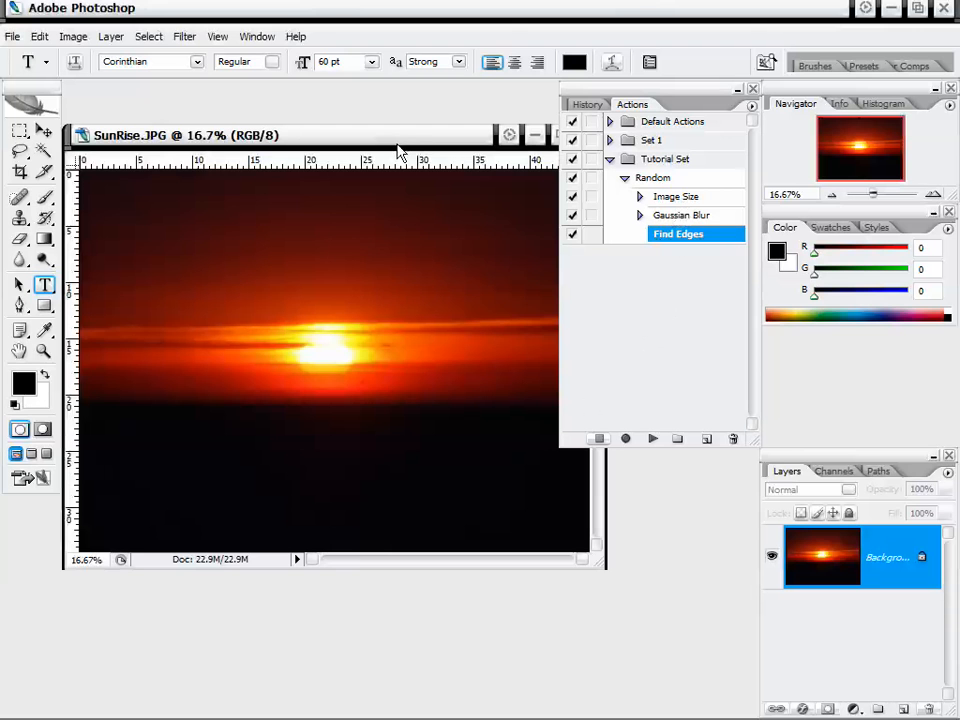
drag(411, 146, 422, 141)
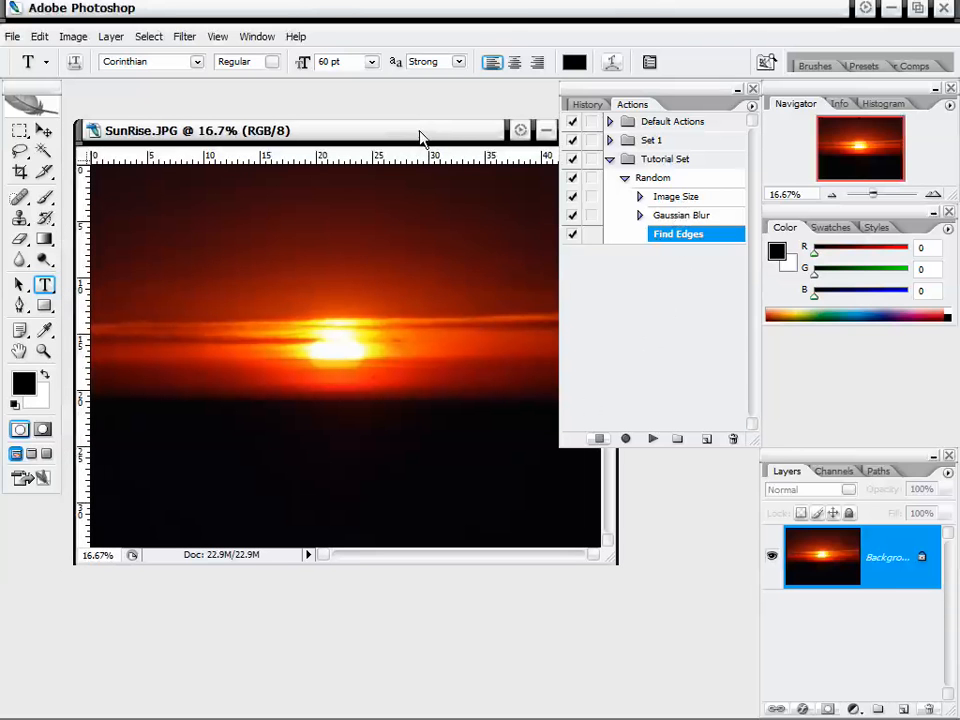
- Play the Random action from Tutorial Set on SunRise.JPG and enlarge the image window around the result
click(663, 180)
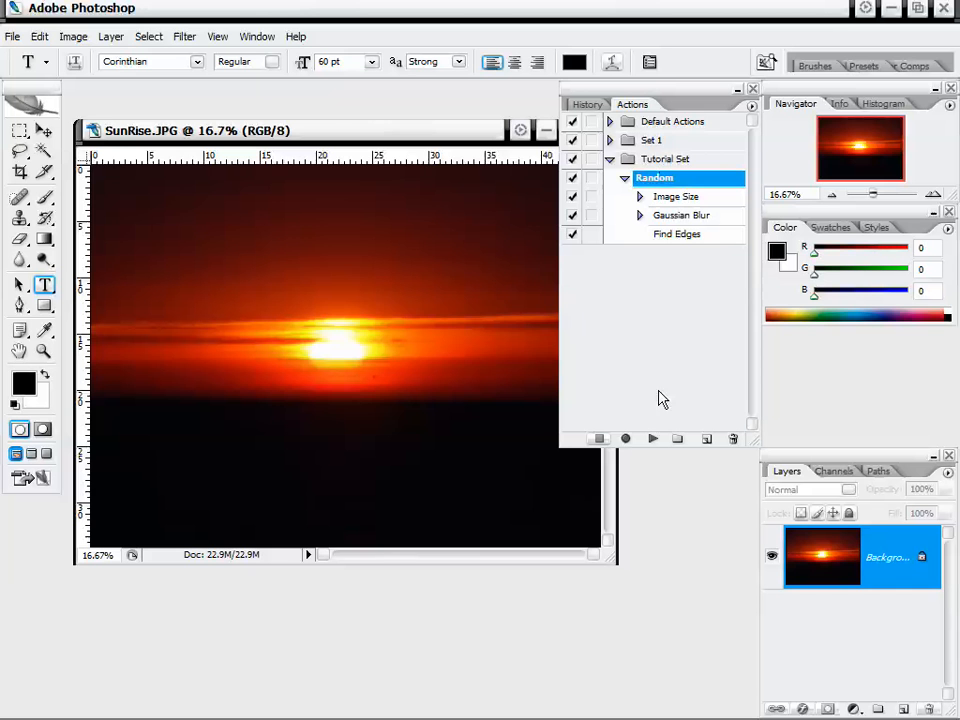
click(652, 439)
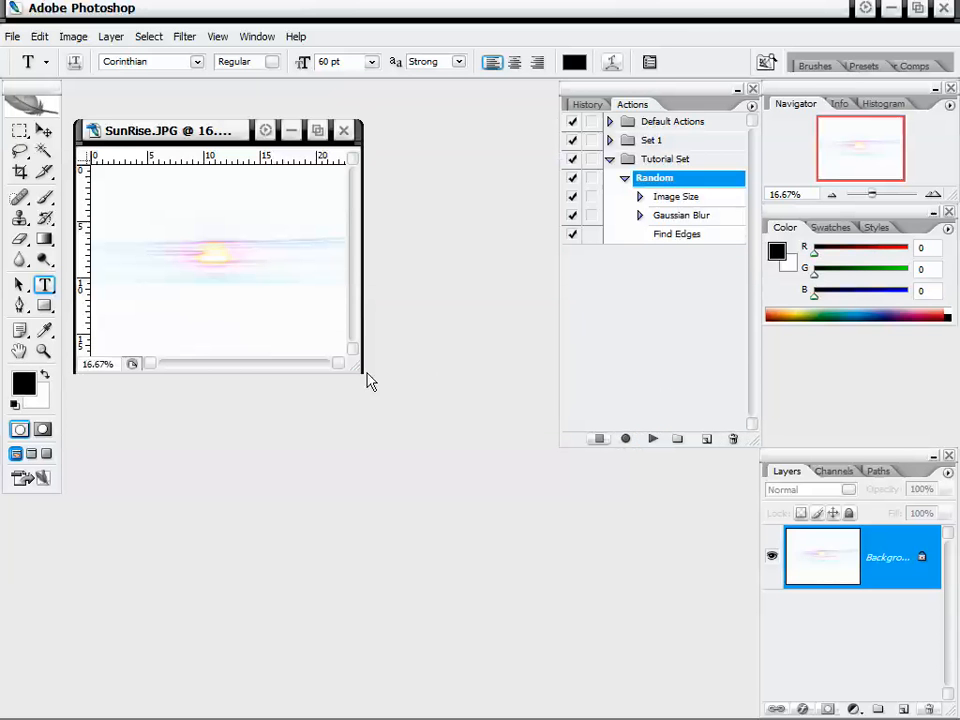
drag(353, 370, 585, 503)
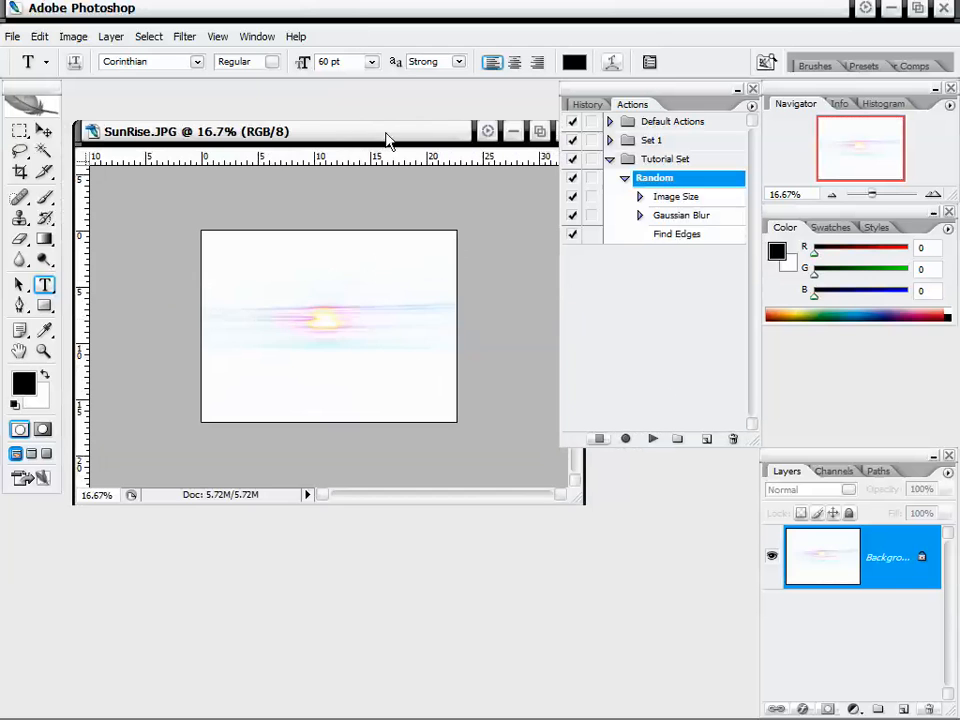
drag(388, 138, 384, 134)
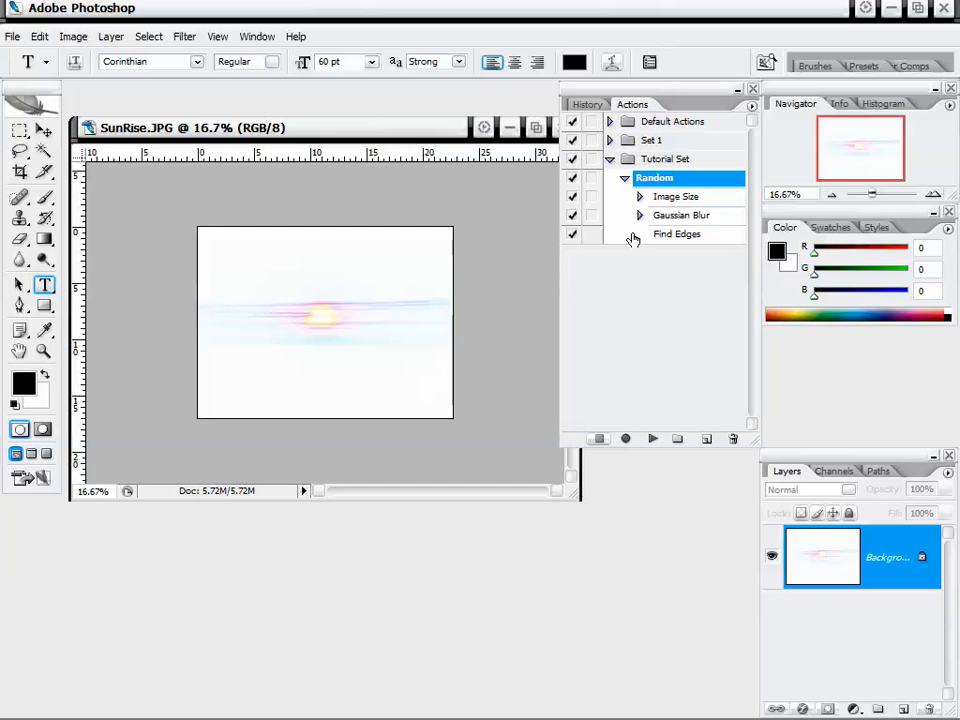
click(610, 121)
click(610, 121)
drag(440, 135, 448, 133)
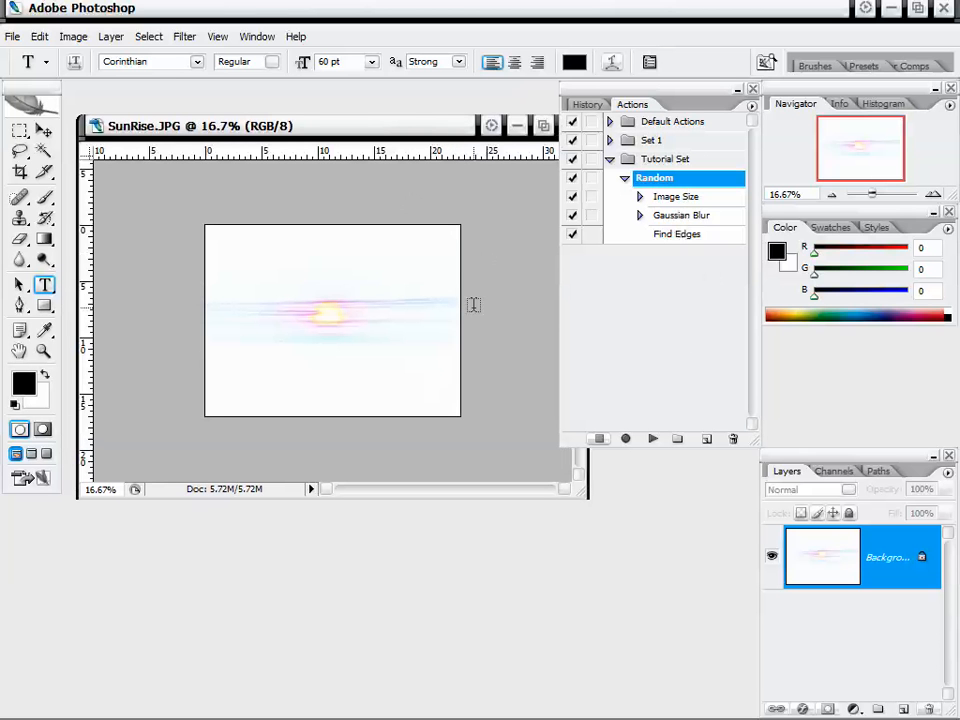
click(625, 178)
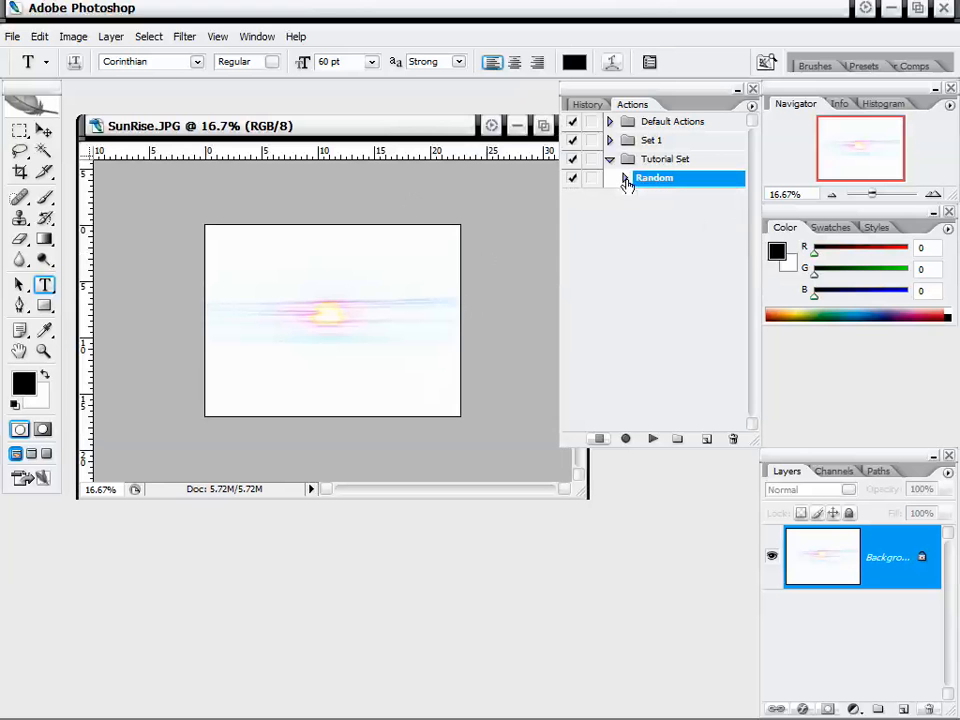
click(625, 179)
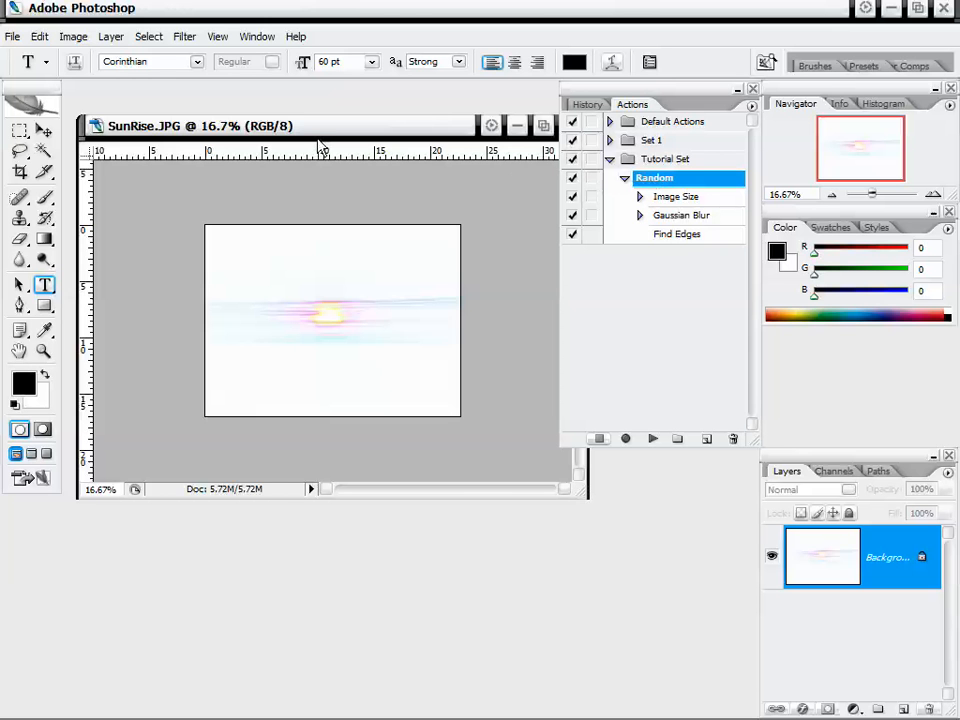
drag(340, 145, 334, 132)
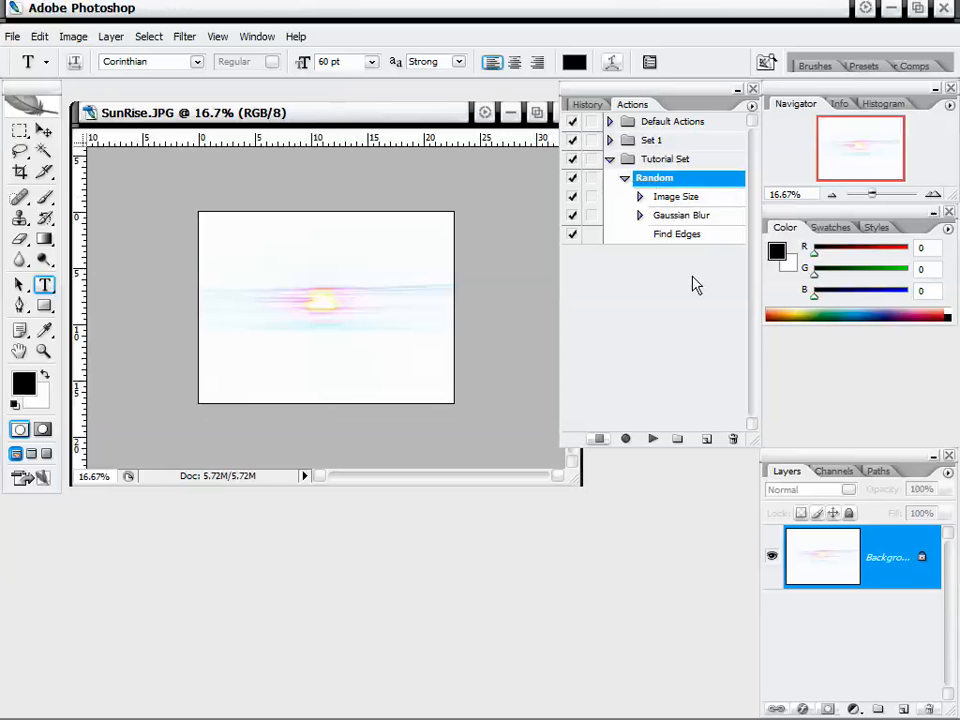
- Select the size W 100 action in Set 1 and open the Batch dialog for it
click(611, 142)
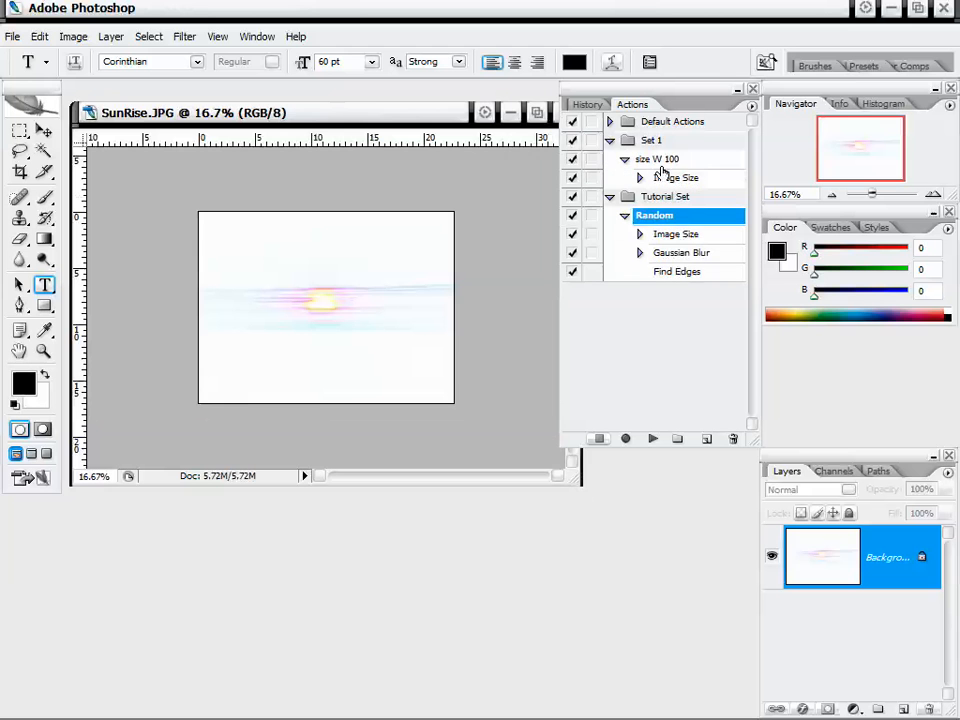
click(666, 162)
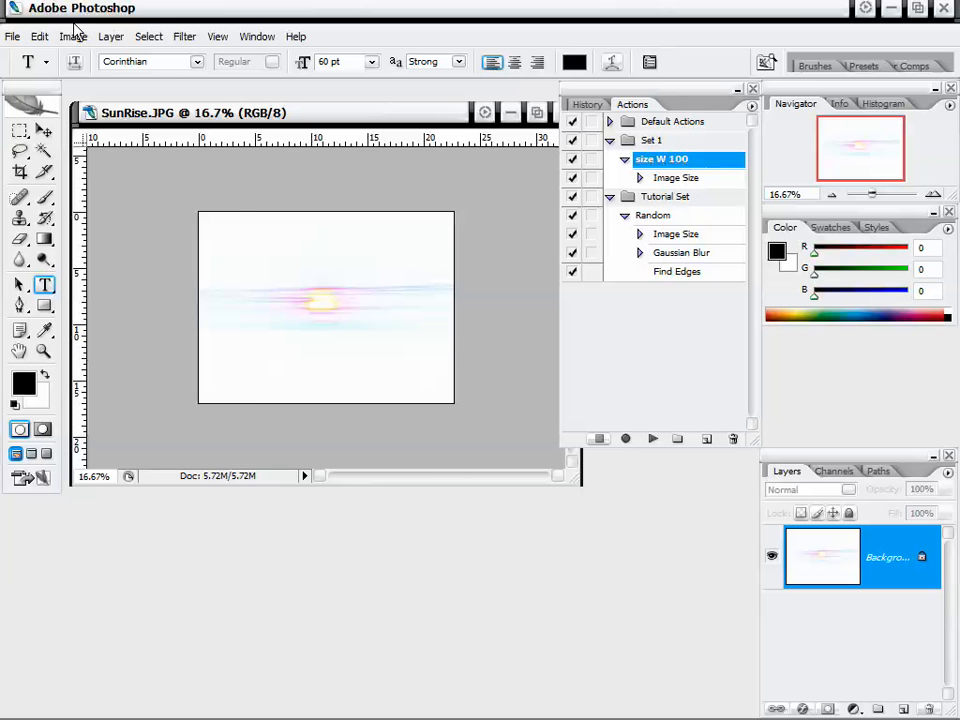
click(13, 36)
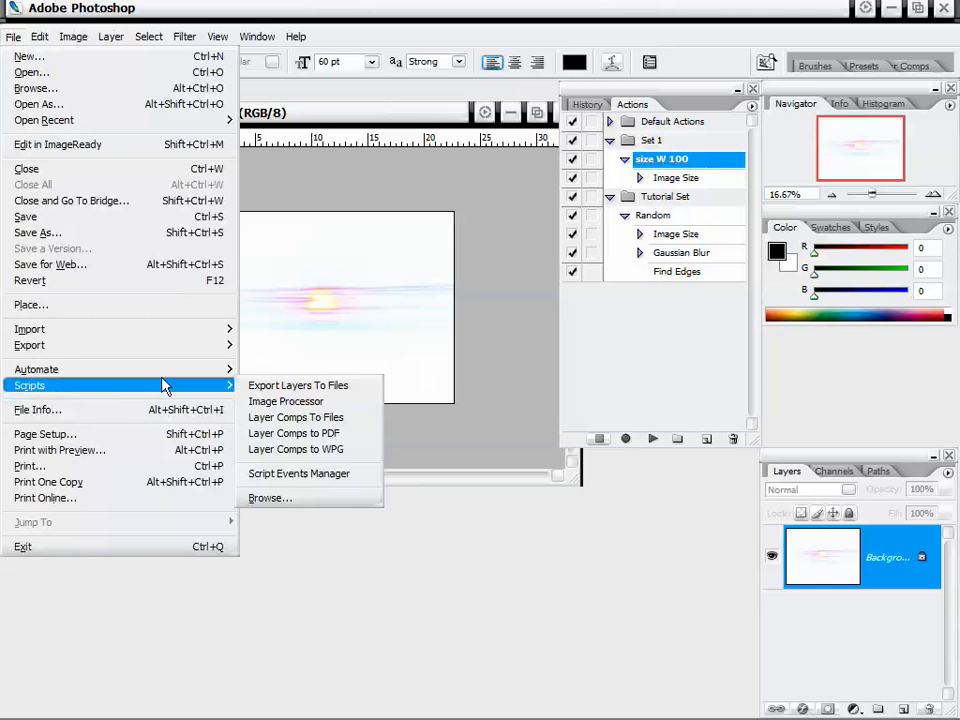
mouse_move(165, 370)
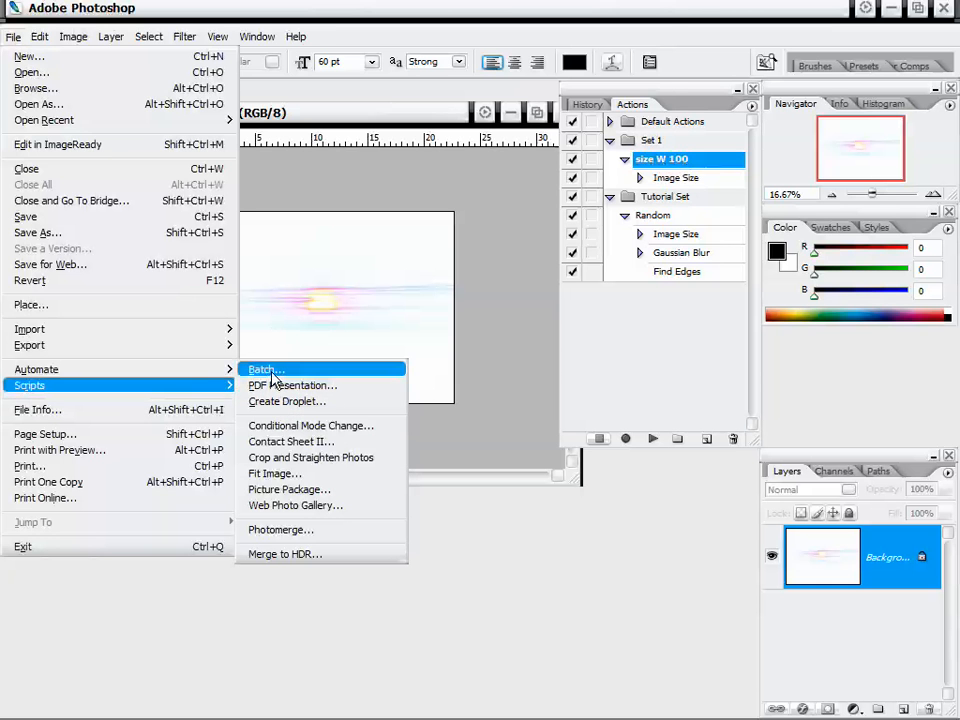
click(264, 372)
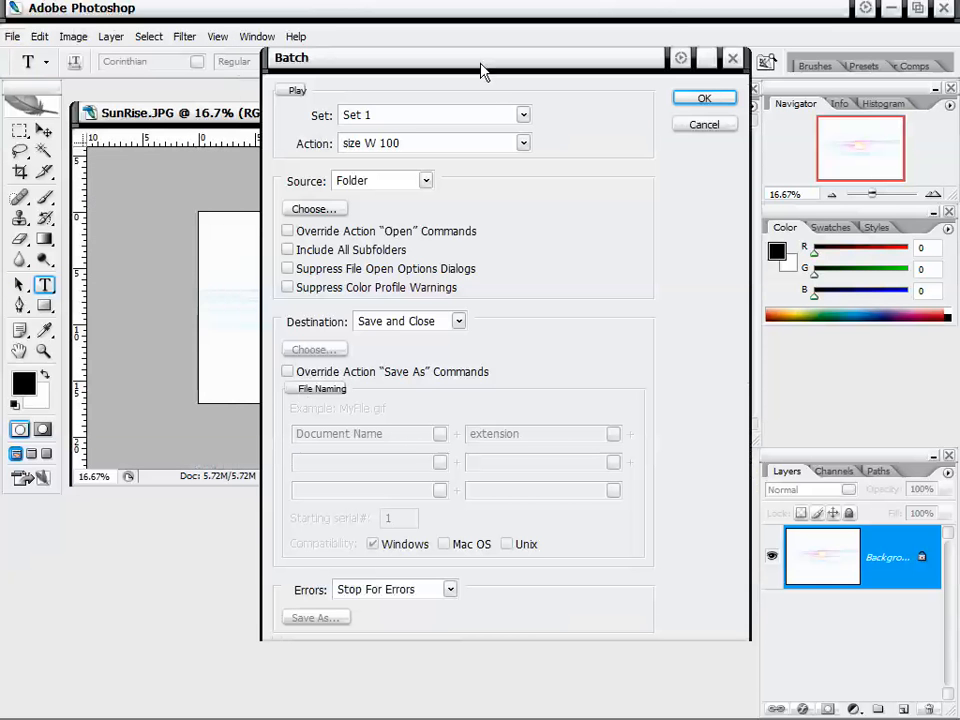
drag(481, 64, 370, 83)
- Try Tutorial Set with its Random action for the batch, and return to Set 1 with the size W 100 action
click(351, 138)
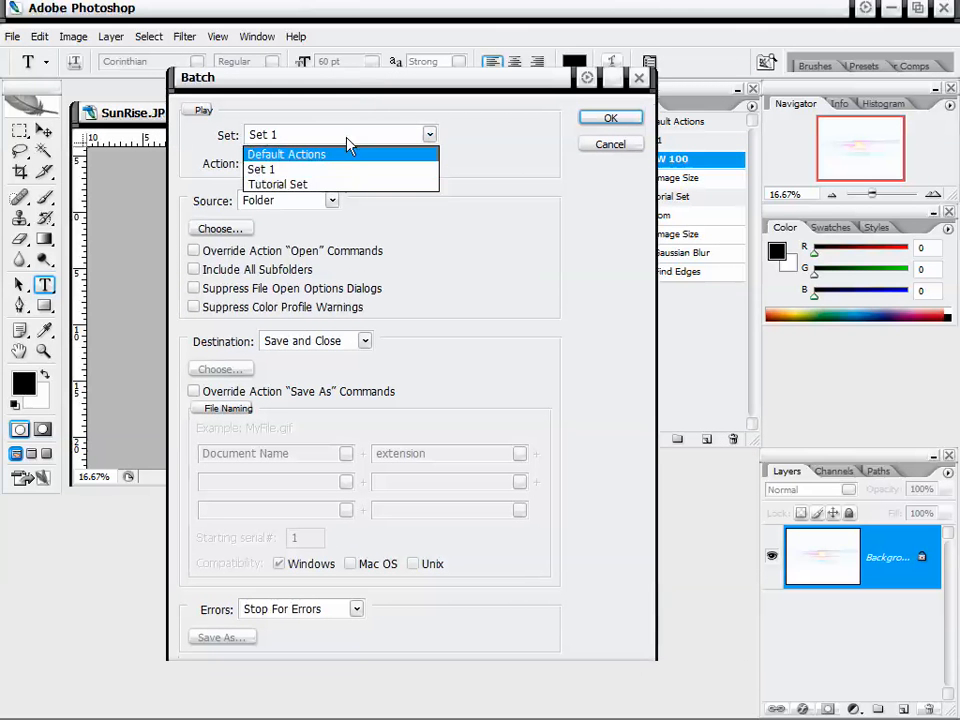
click(345, 169)
click(421, 160)
click(396, 135)
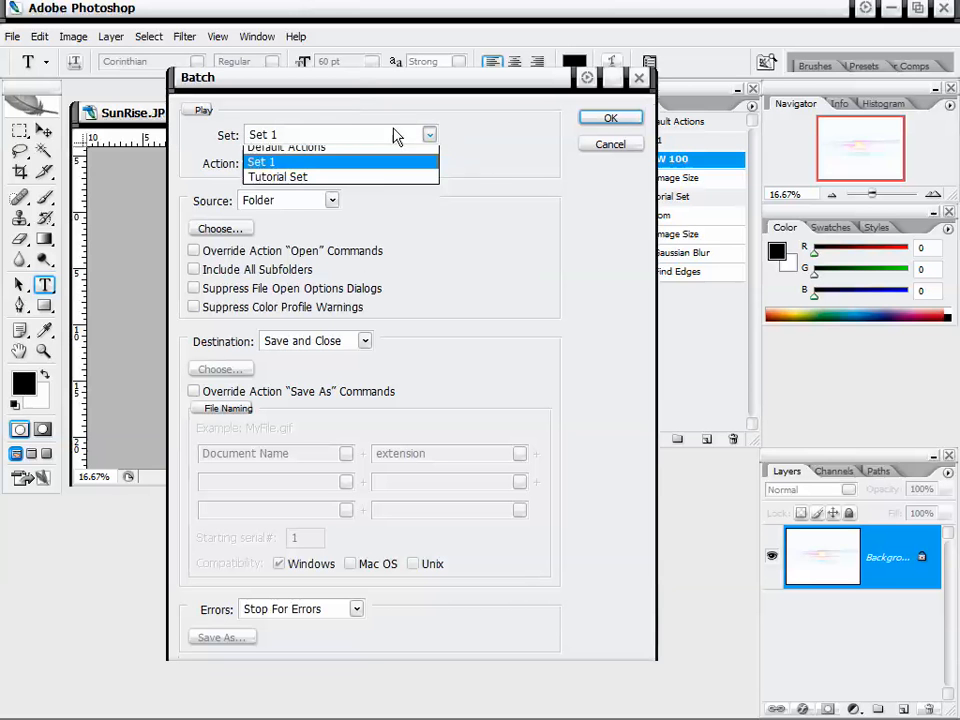
click(364, 184)
click(369, 166)
click(368, 163)
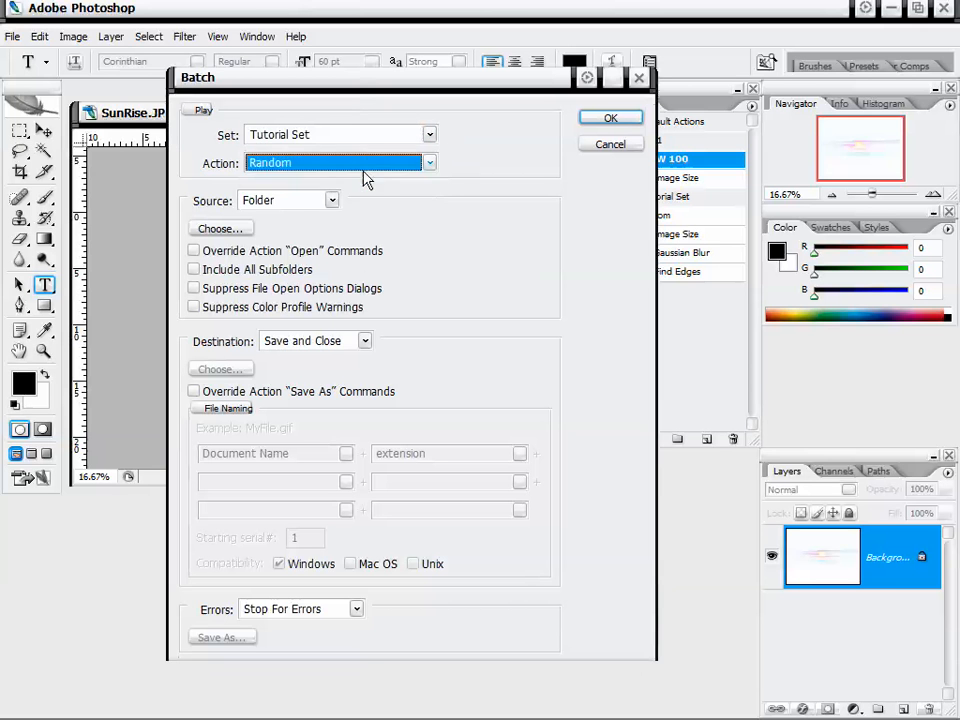
click(365, 135)
click(366, 148)
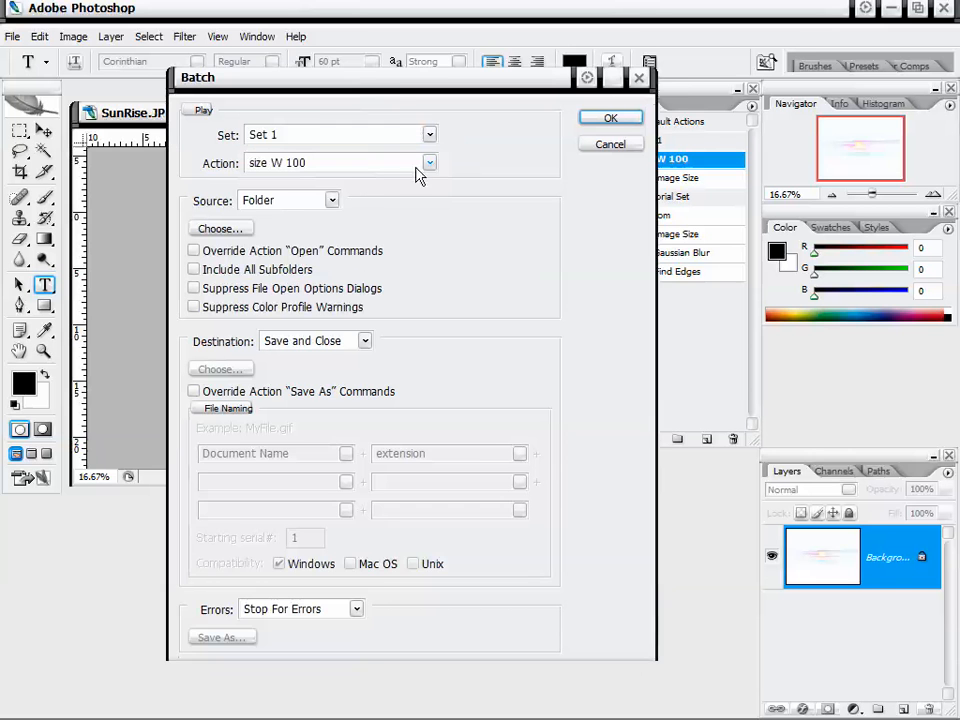
drag(392, 86, 412, 76)
- Set both the source and the destination of the batch to Folder
click(343, 192)
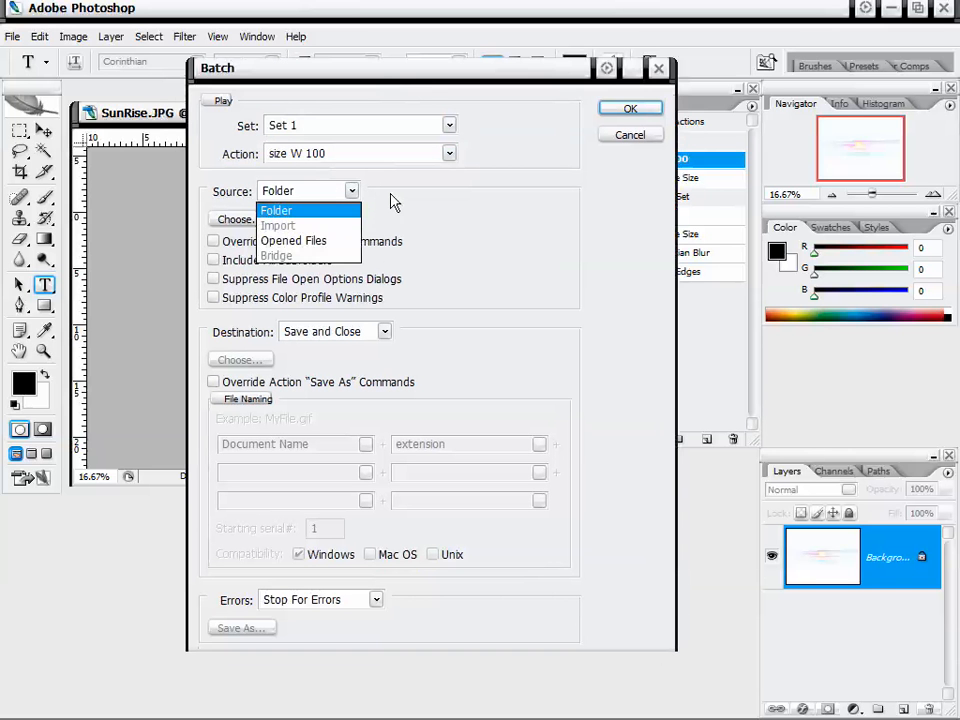
click(340, 209)
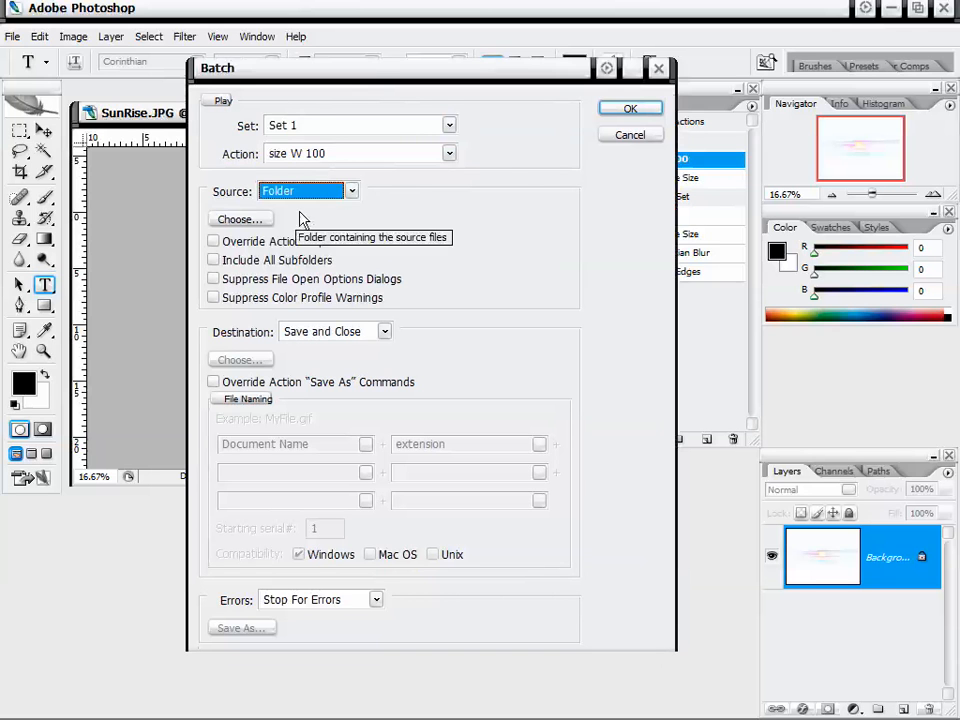
drag(357, 72, 349, 77)
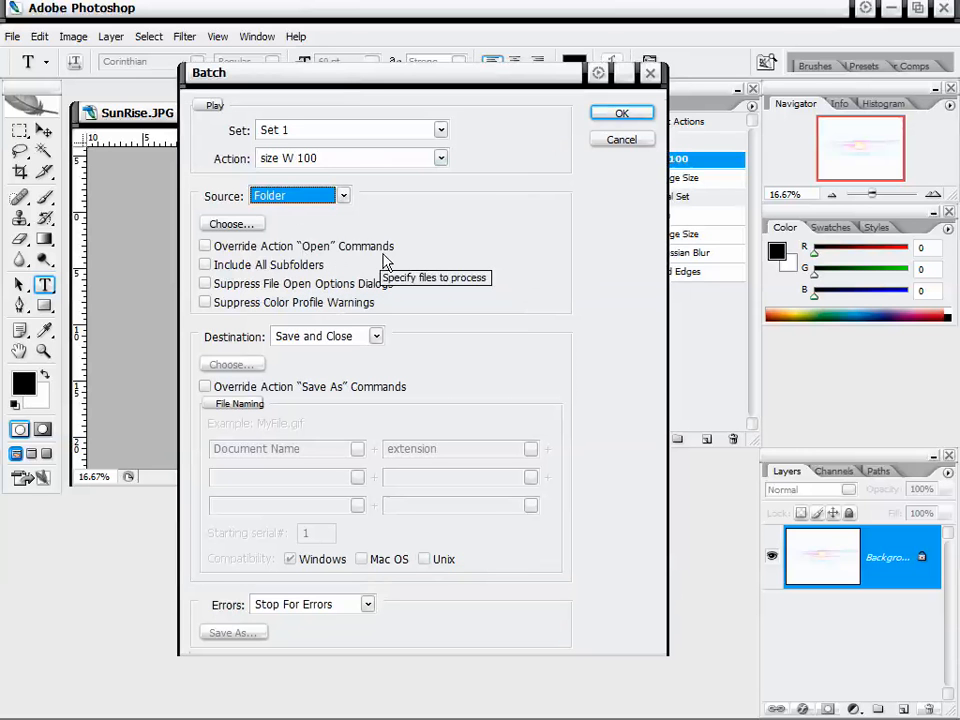
drag(463, 79, 459, 83)
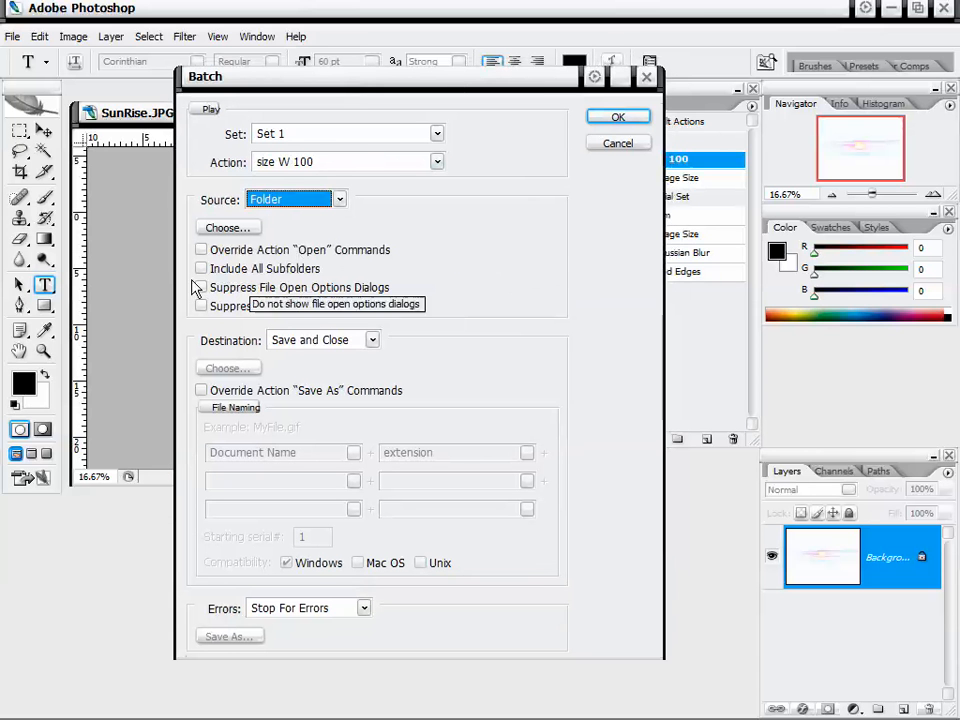
click(369, 342)
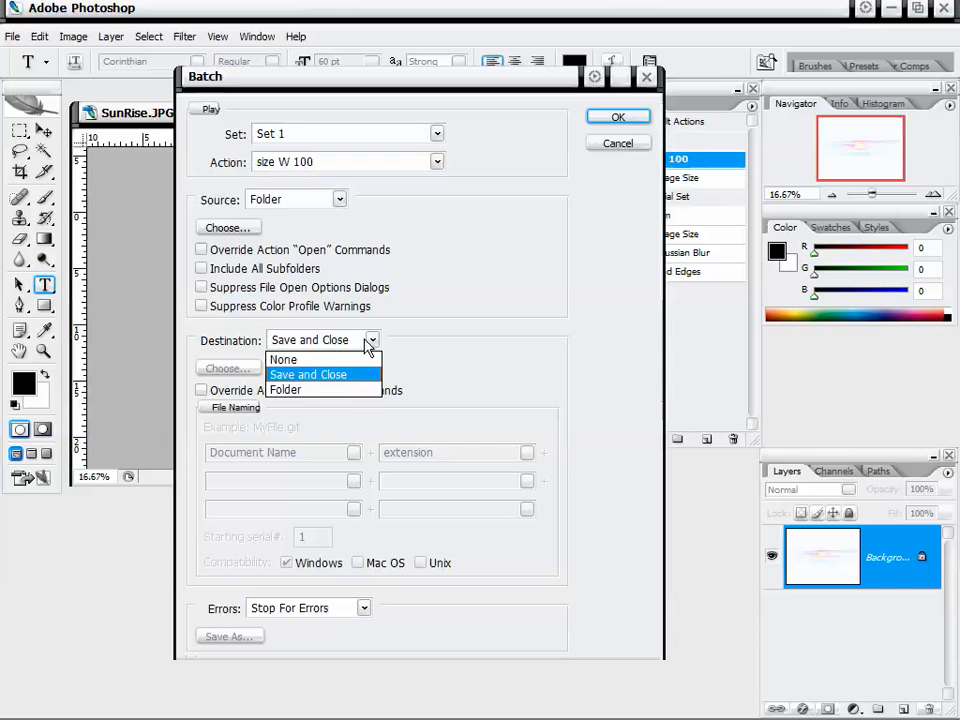
click(344, 390)
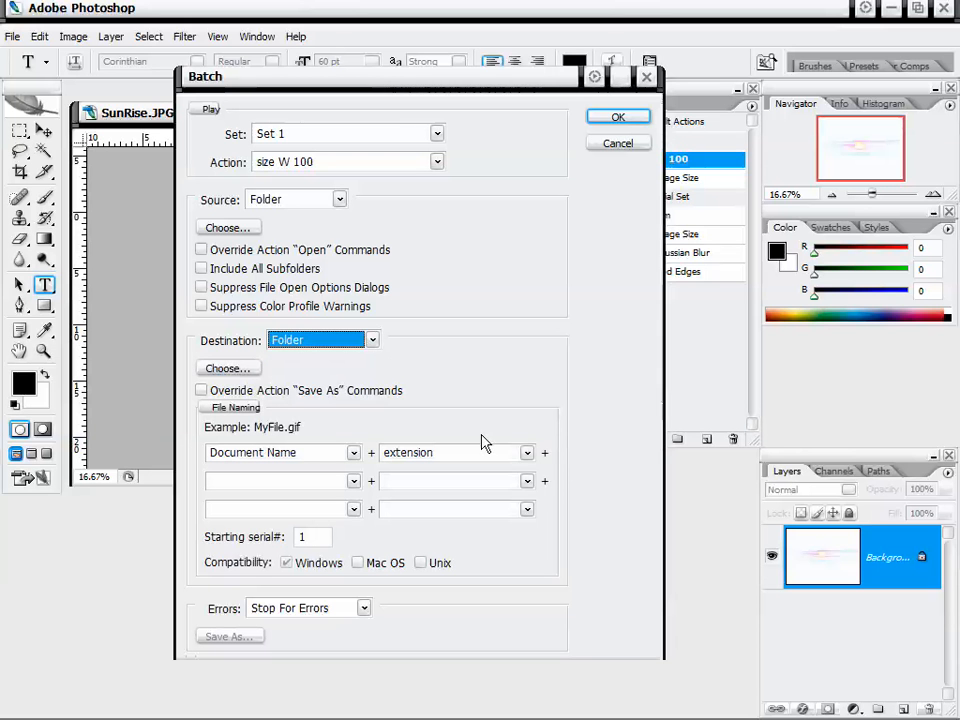
- Examine the batch's file naming, starting serial number and error handling options, and cancel the batch
click(354, 453)
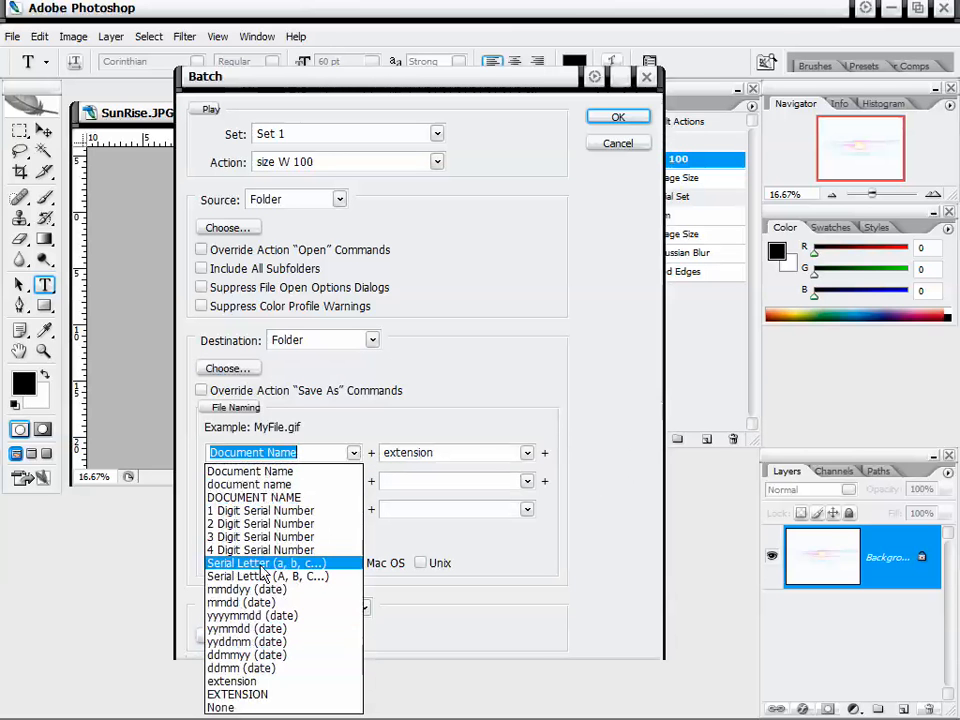
click(413, 429)
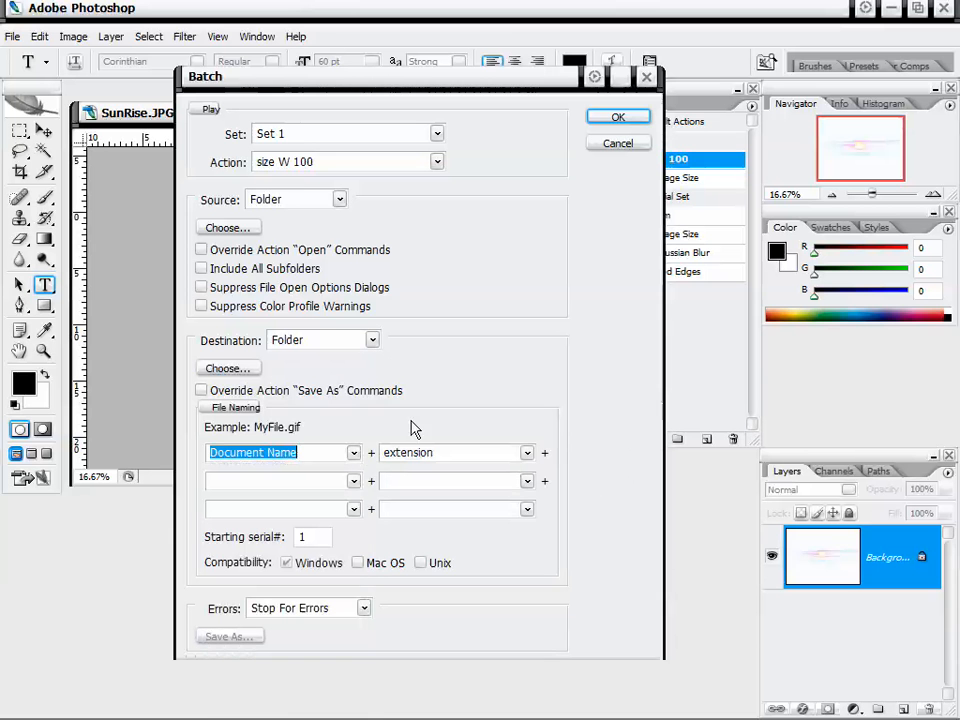
click(484, 452)
click(527, 456)
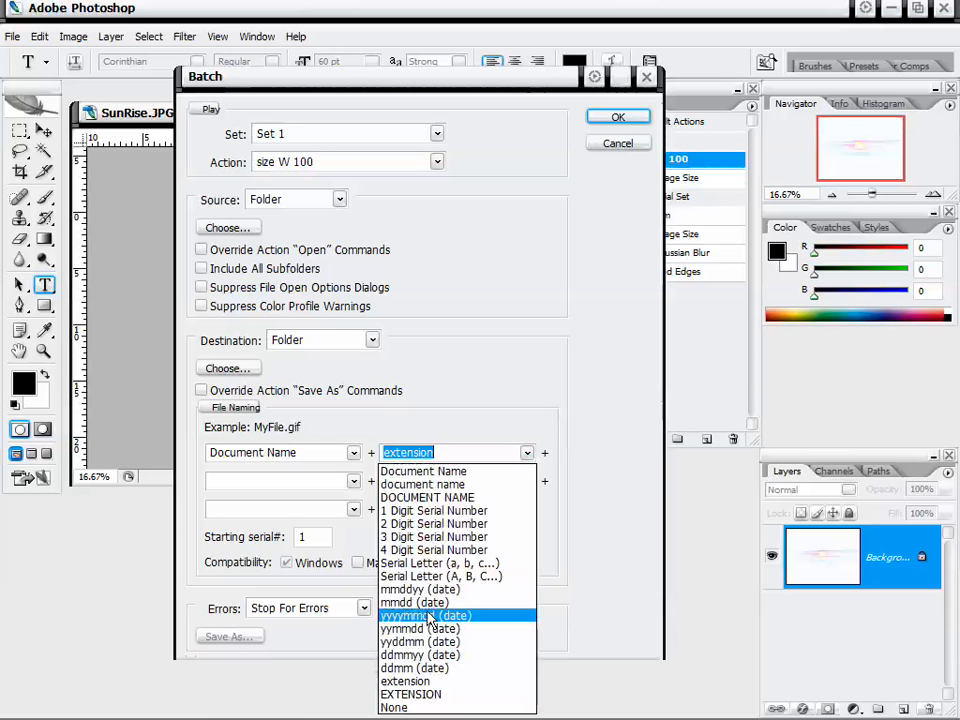
click(554, 300)
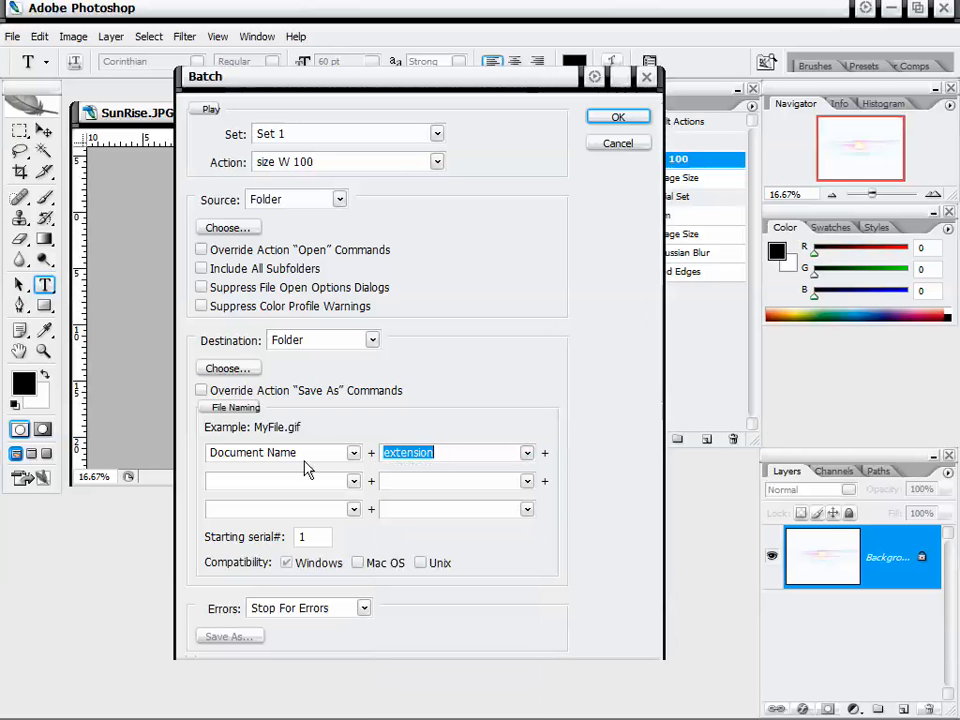
click(262, 428)
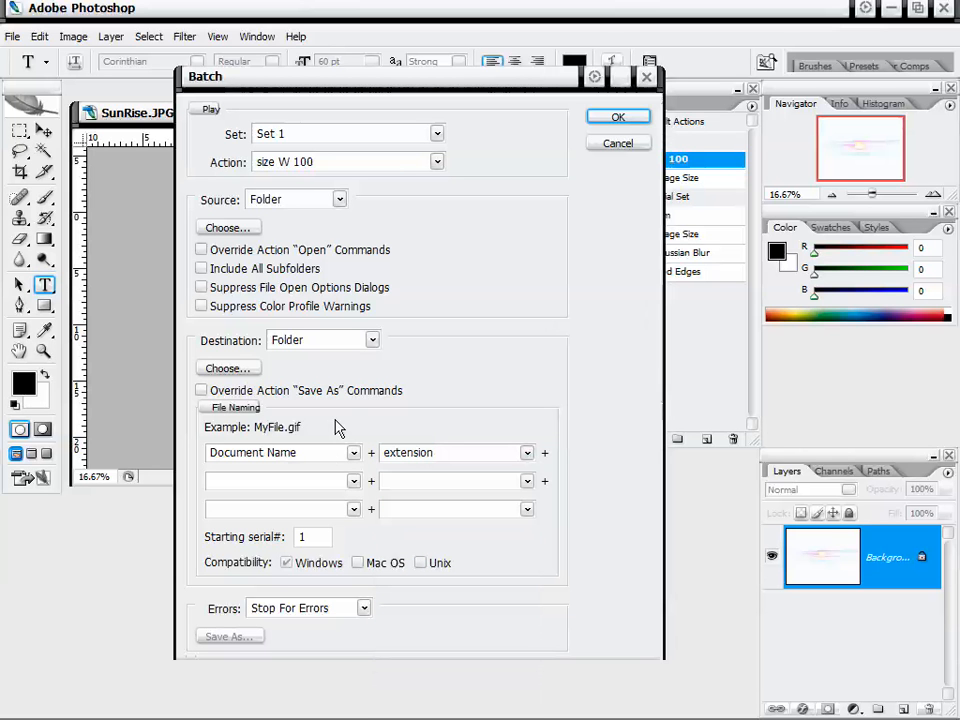
double_click(298, 537)
click(315, 539)
click(362, 608)
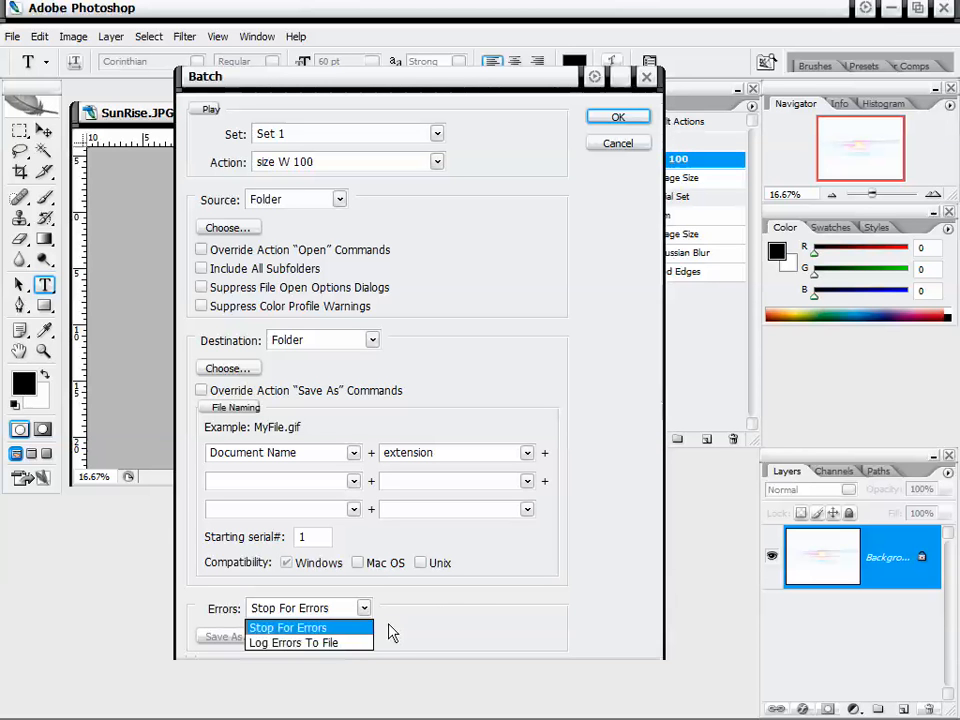
click(449, 605)
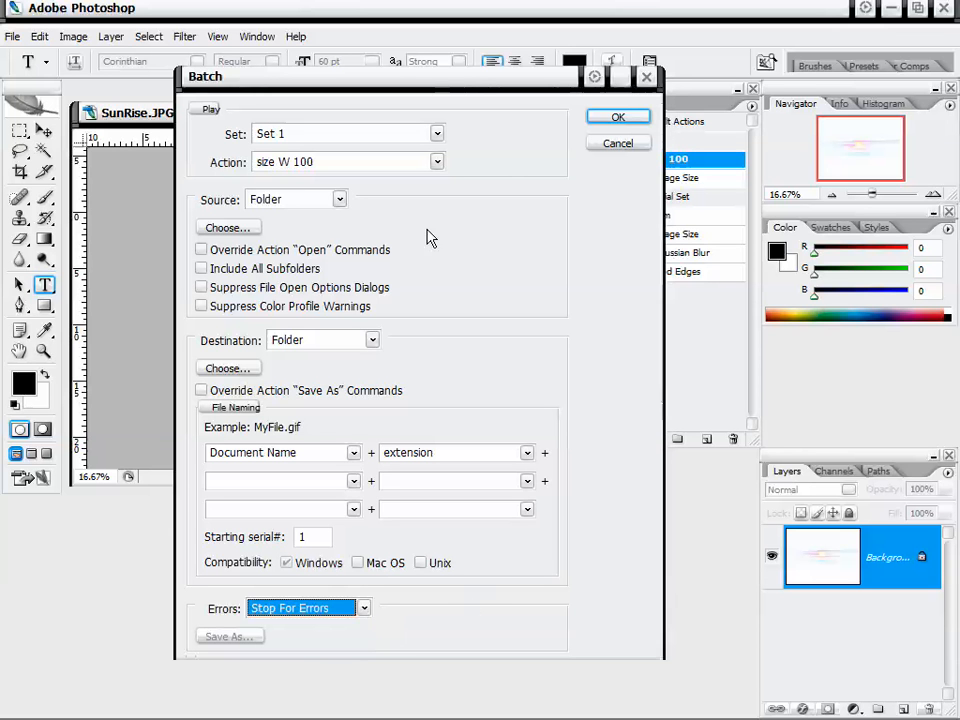
drag(414, 80, 425, 81)
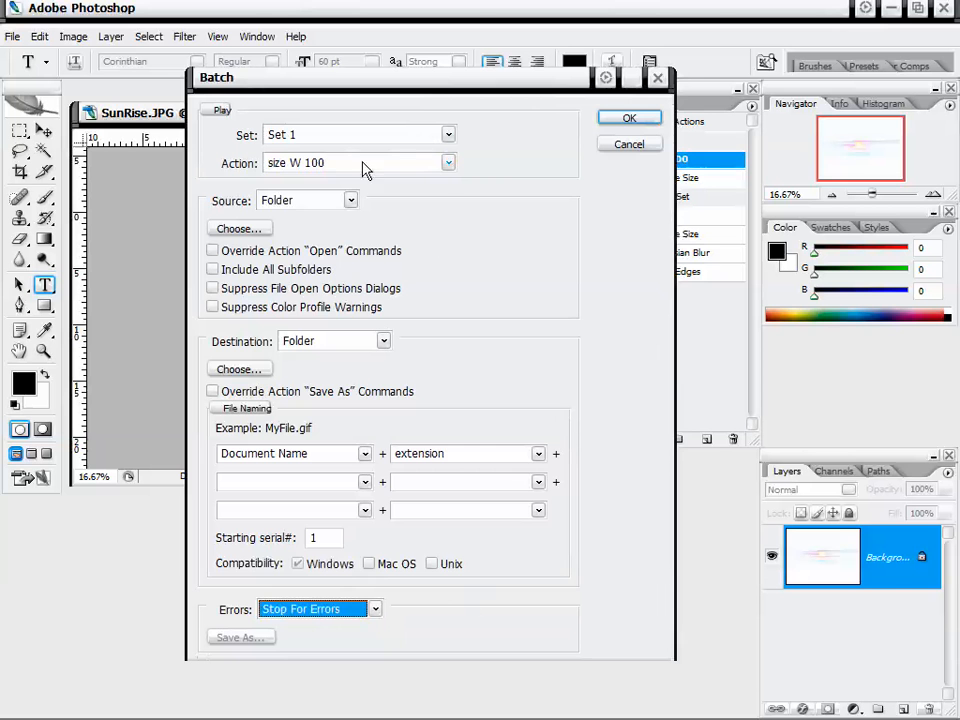
click(629, 144)
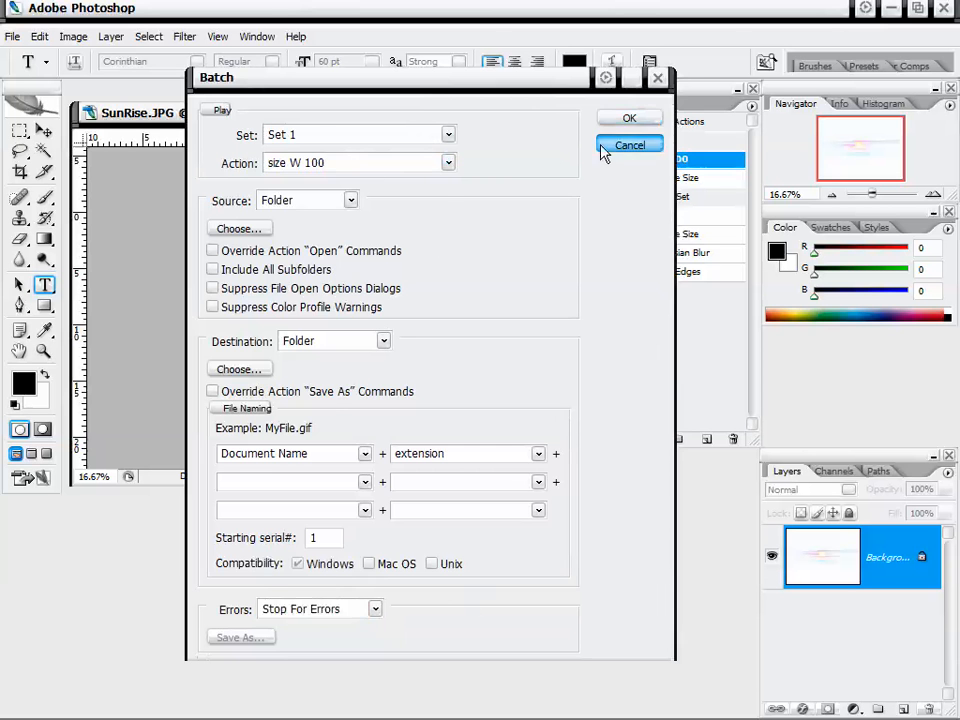
- Reposition the SunRise.JPG window and bring up the list of Automate commands
drag(396, 118, 393, 104)
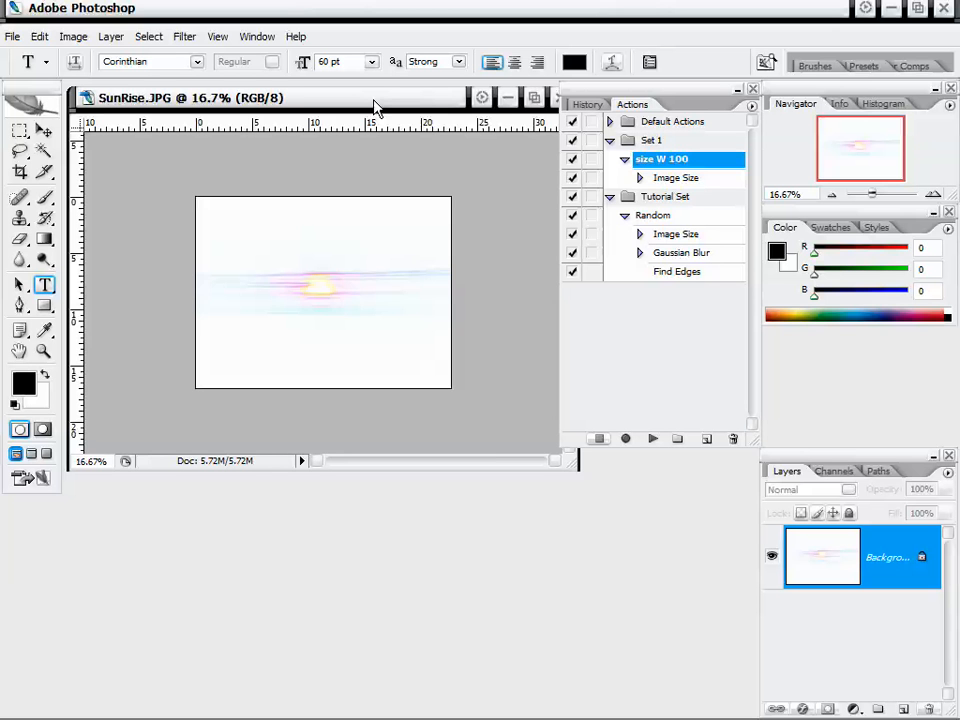
drag(373, 105, 370, 120)
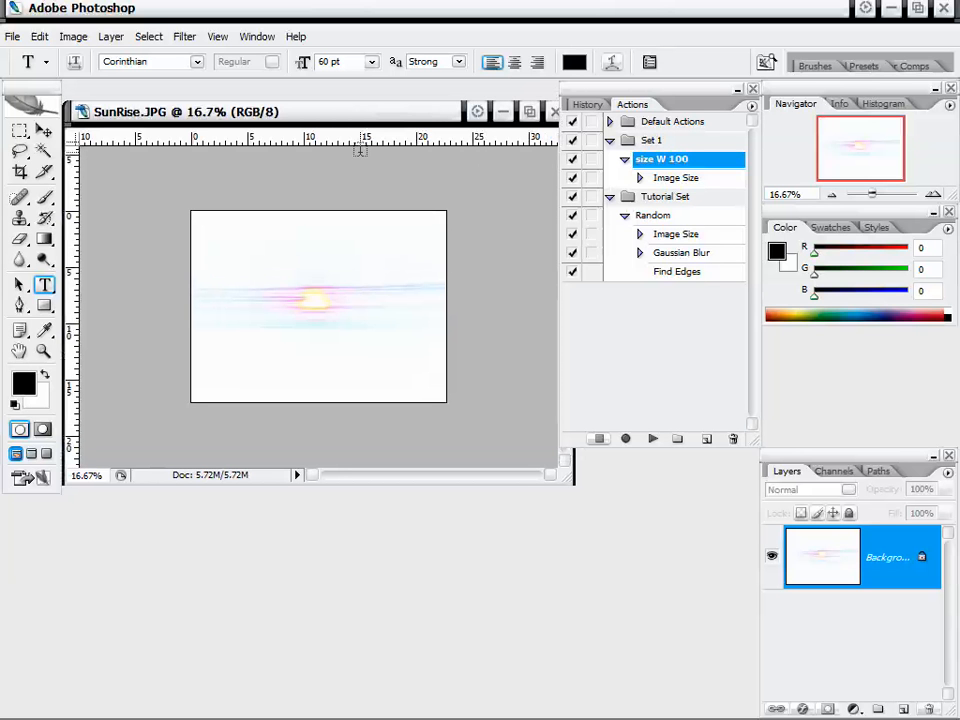
click(15, 37)
mouse_move(187, 375)
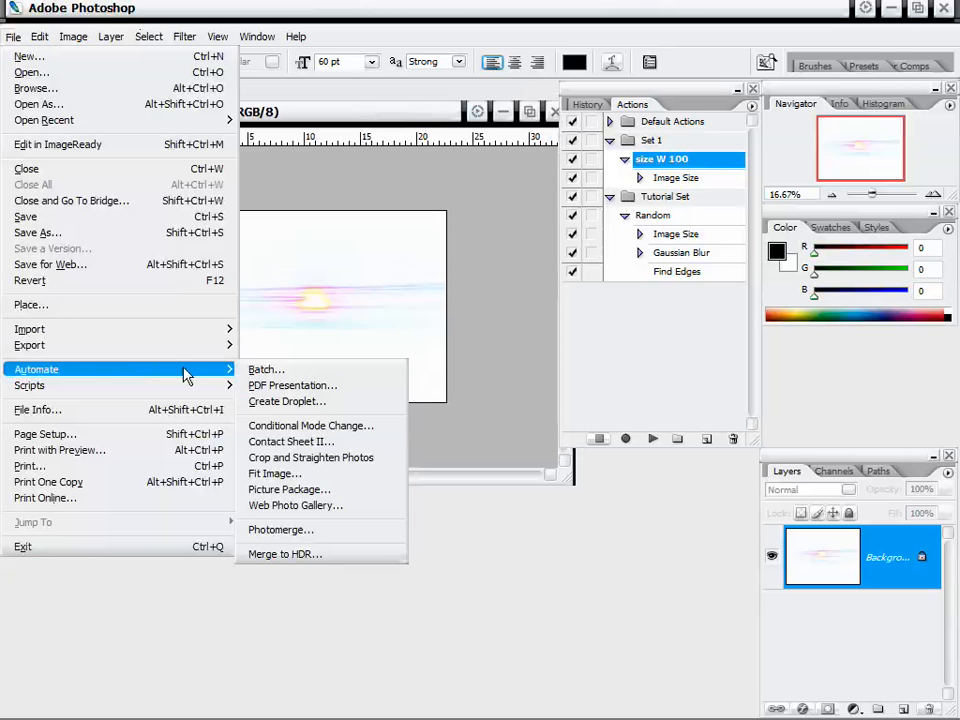